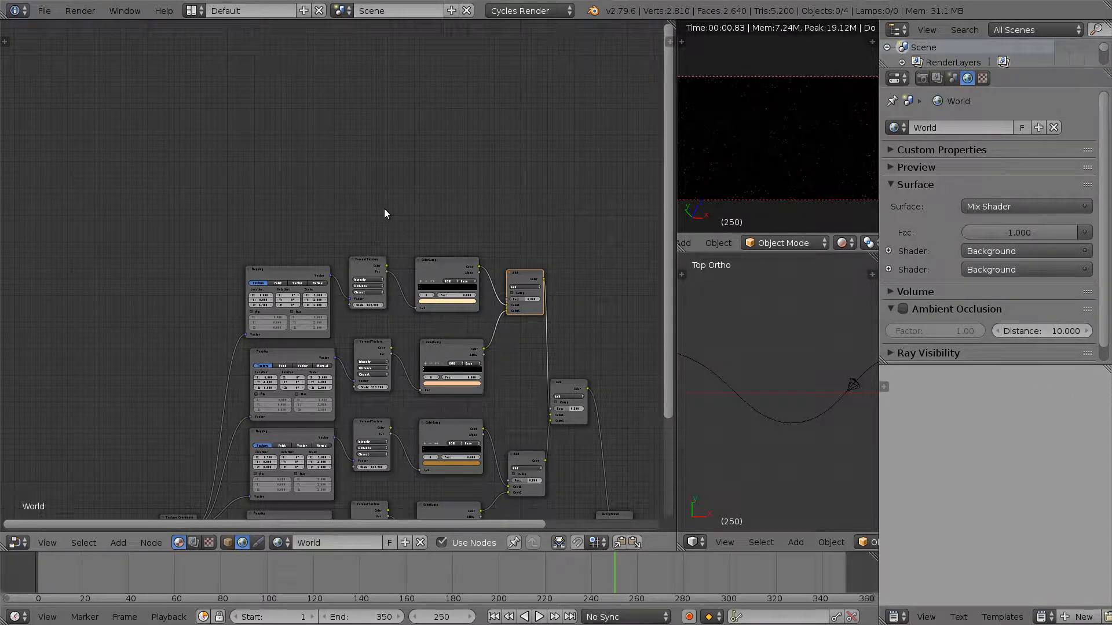
# - Duplicate the top row's Mapping, Voronoi Texture, ColorRamp and Add nodes and place the copies above the originals
pyautogui.moveTo(384, 208); pyautogui.dragTo(386, 144, button='middle')
pyautogui.click(309, 207)
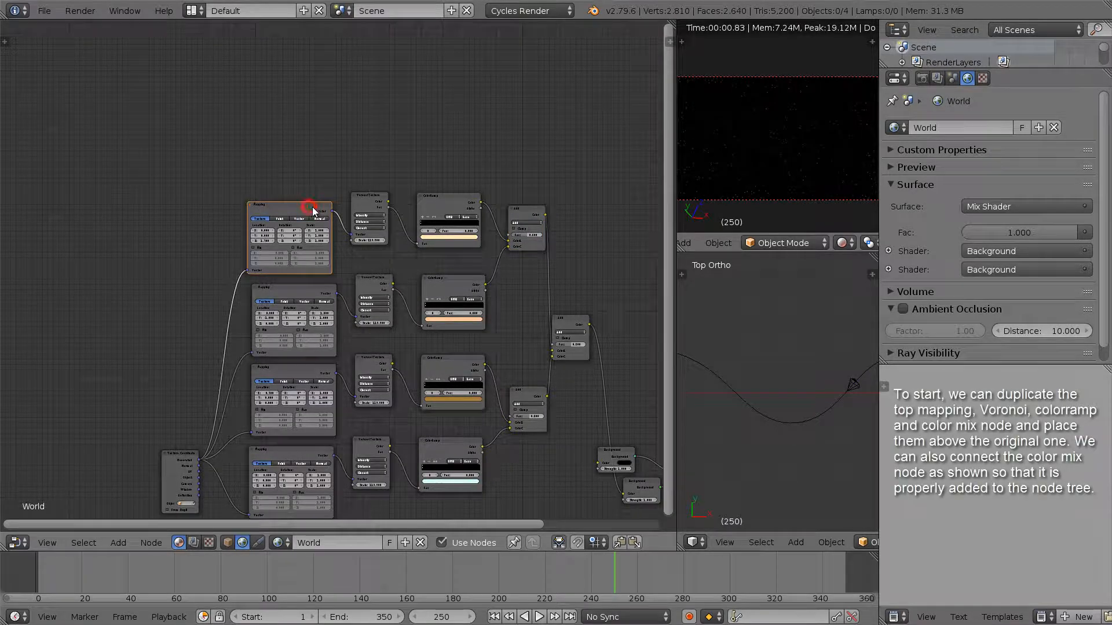
pyautogui.keyDown('shift'); pyautogui.click(360, 200); pyautogui.keyUp('shift')
pyautogui.keyDown('shift'); pyautogui.click(435, 204); pyautogui.keyUp('shift')
pyautogui.keyDown('shift'); pyautogui.click(522, 220); pyautogui.keyUp('shift')
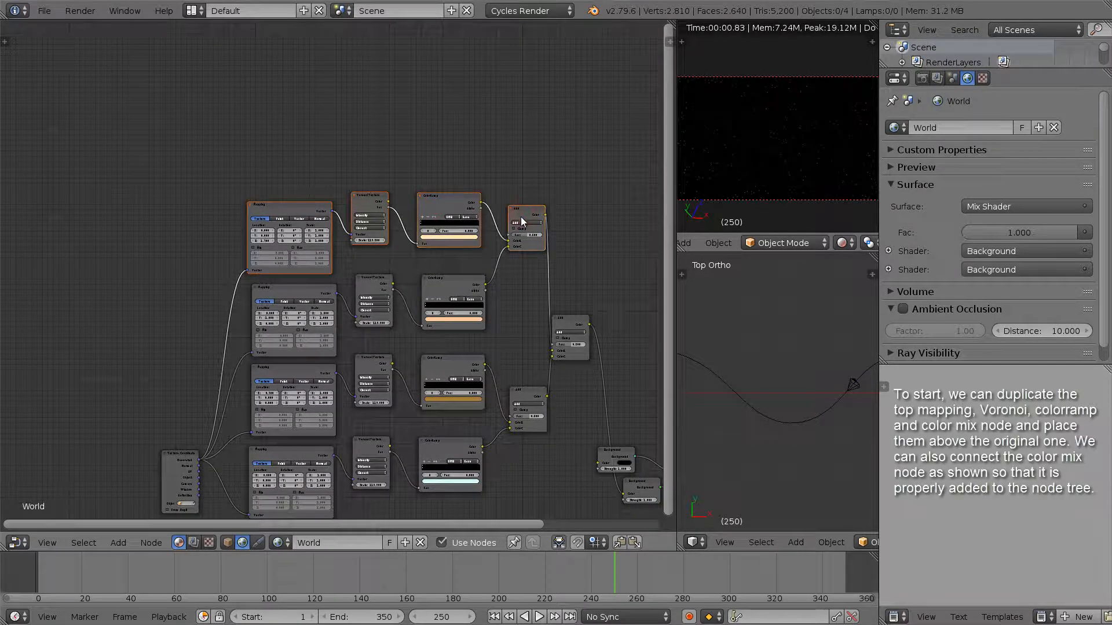
pyautogui.hotkey('shift', 'd')
pyautogui.click(519, 146)
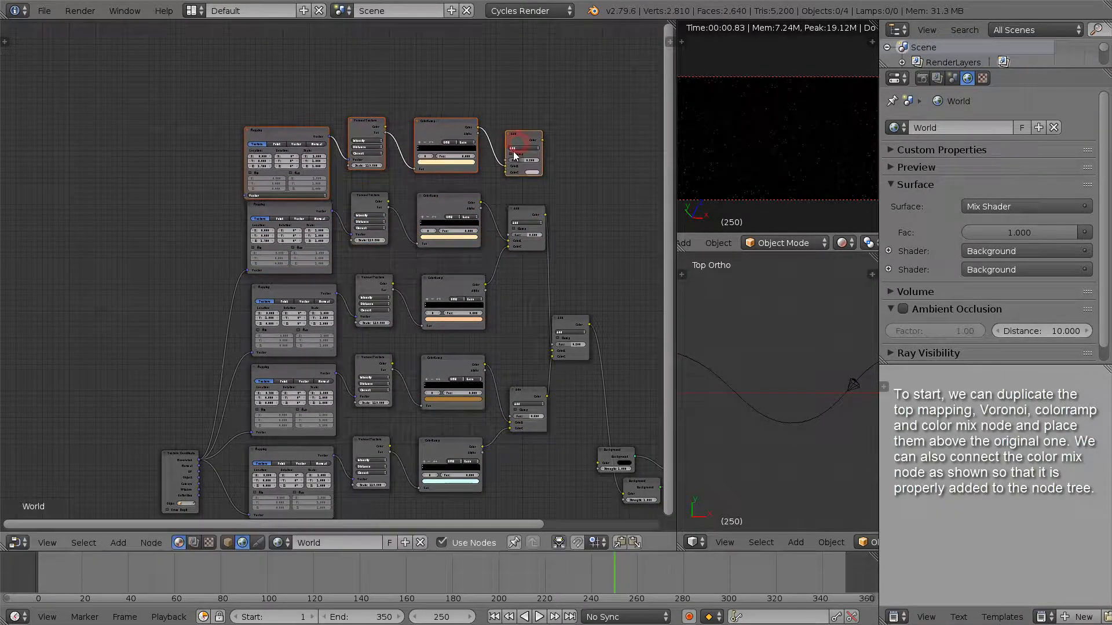
# - Insert the duplicated Add node before the original one and feed the duplicated ColorRamp's Color output into it
pyautogui.moveTo(522, 207); pyautogui.dragTo(562, 208)
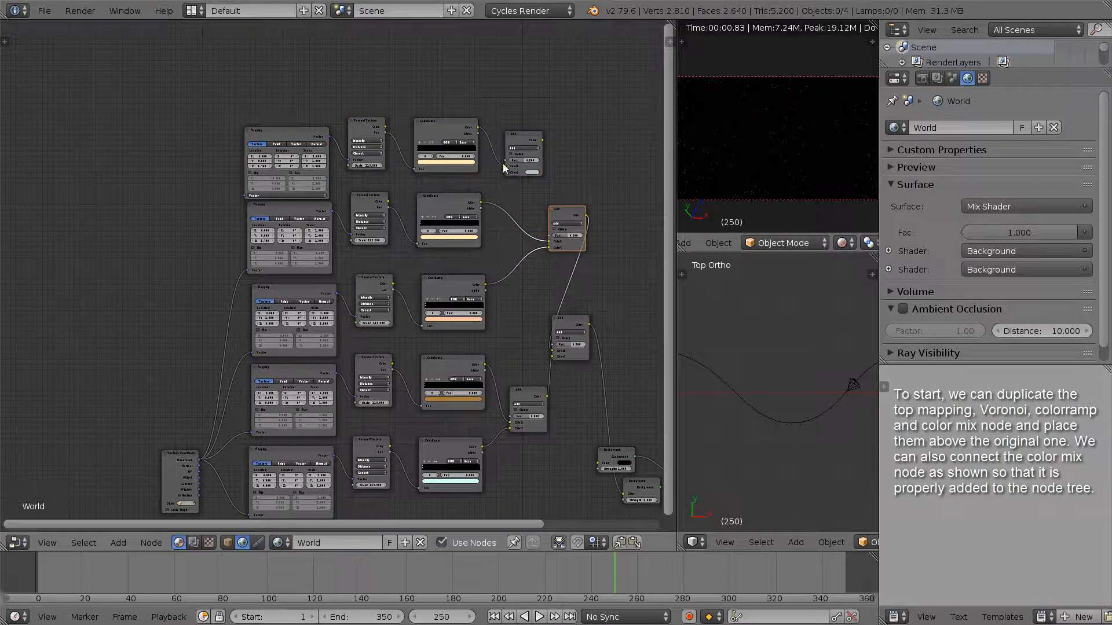
pyautogui.moveTo(498, 166); pyautogui.dragTo(517, 188)
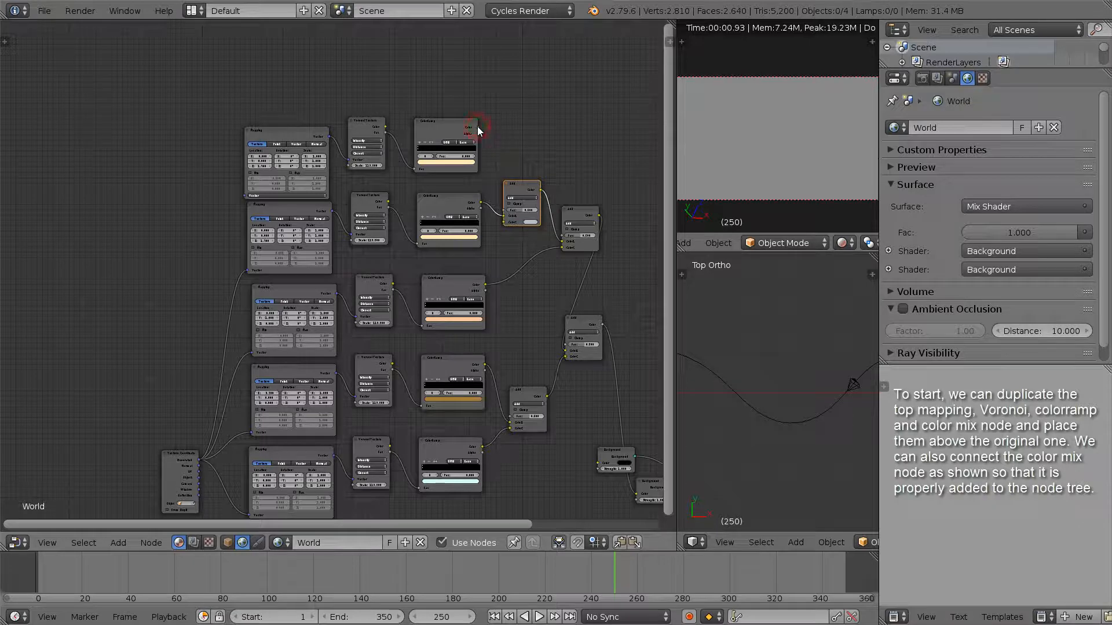
pyautogui.moveTo(478, 127); pyautogui.dragTo(505, 215)
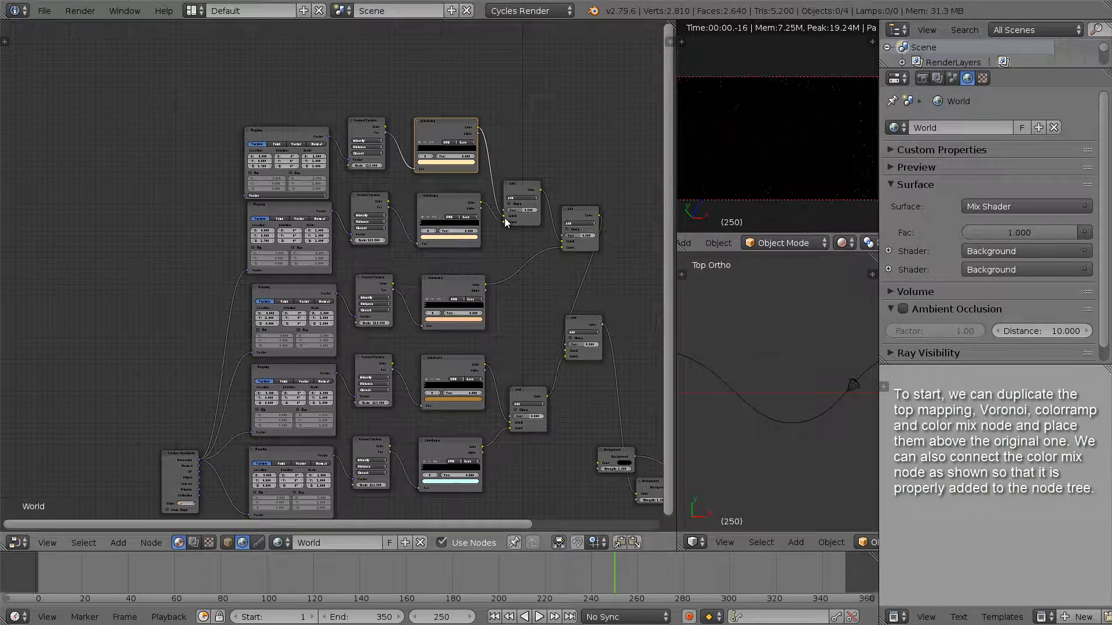
# - Replace the duplicated Voronoi Texture with a Noise Texture node linked between the duplicated Mapping and ColorRamp nodes
pyautogui.click(377, 132)
pyautogui.scroll(2, 367, 131)
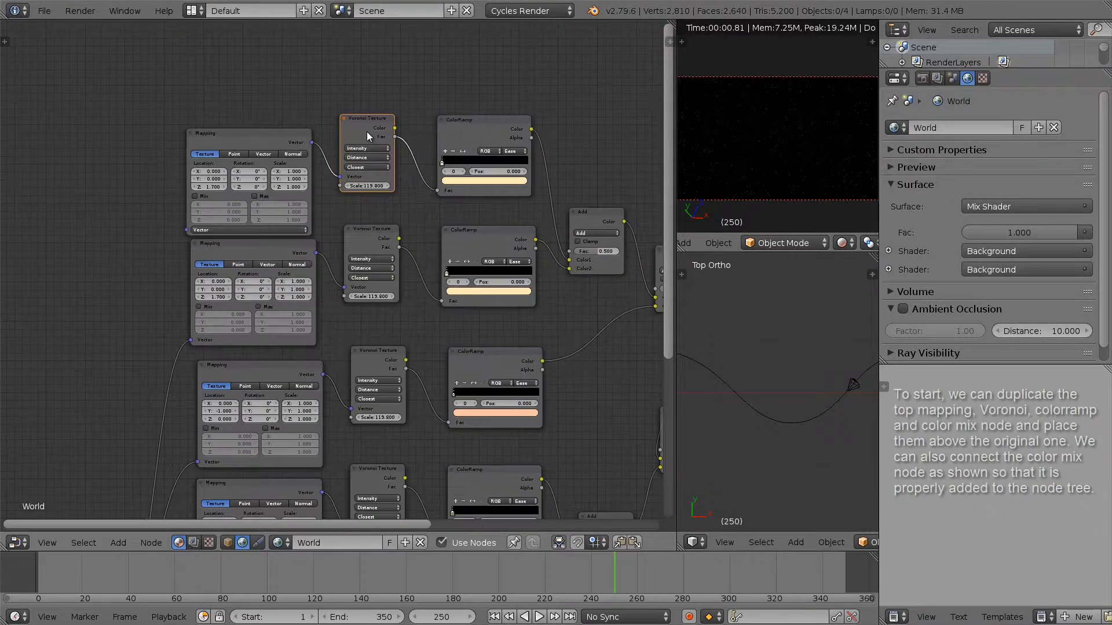
pyautogui.press('x')
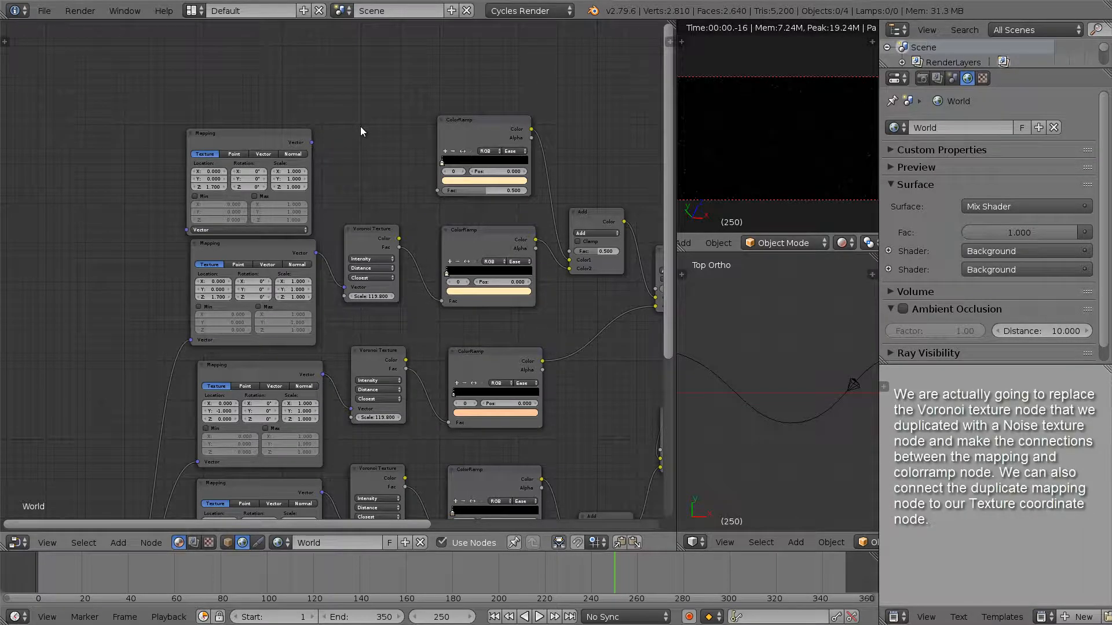
pyautogui.hotkey('shift', 'a')
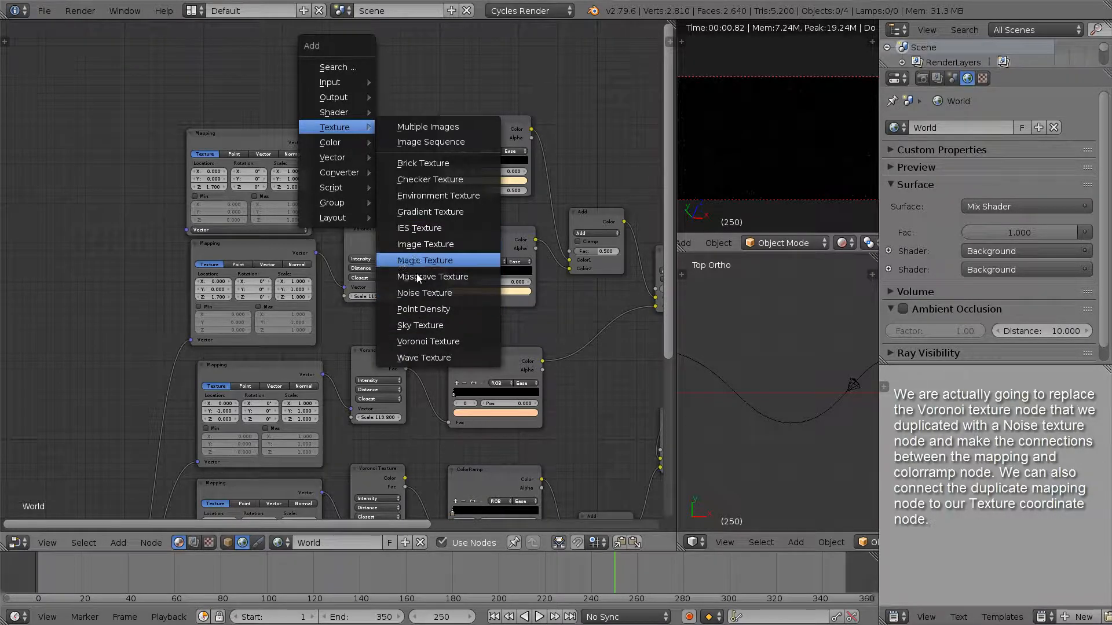
pyautogui.click(422, 293)
pyautogui.click(348, 124)
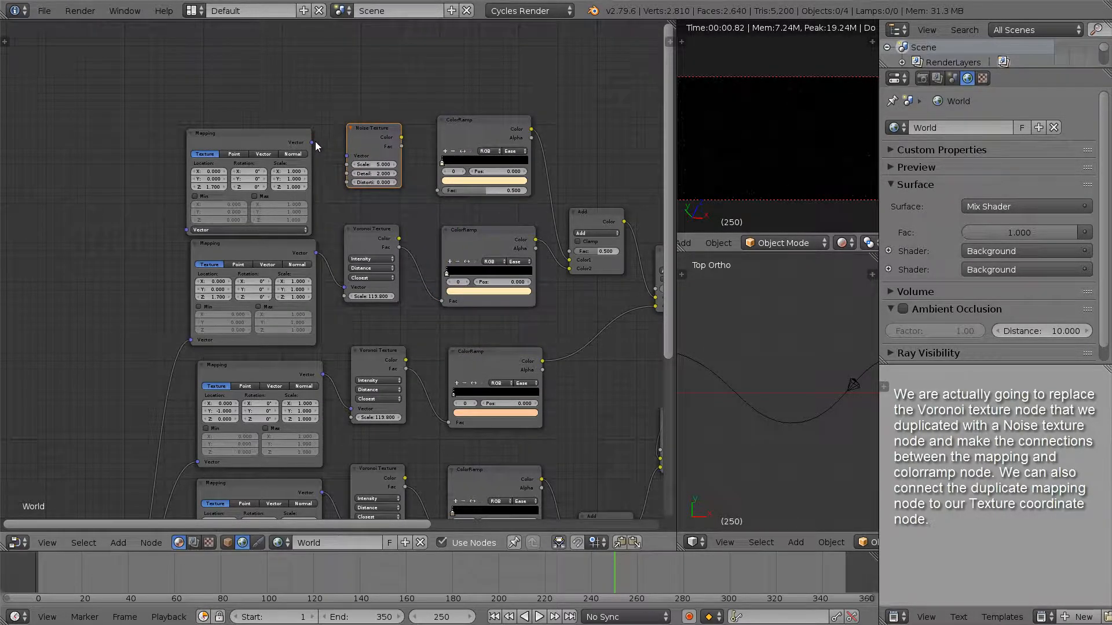
pyautogui.moveTo(312, 142); pyautogui.dragTo(438, 191)
# - Reposition the Texture Coordinate node farther from the Mapping nodes and connect its Generated output to the duplicated Mapping node's Vector input
pyautogui.press('Home')
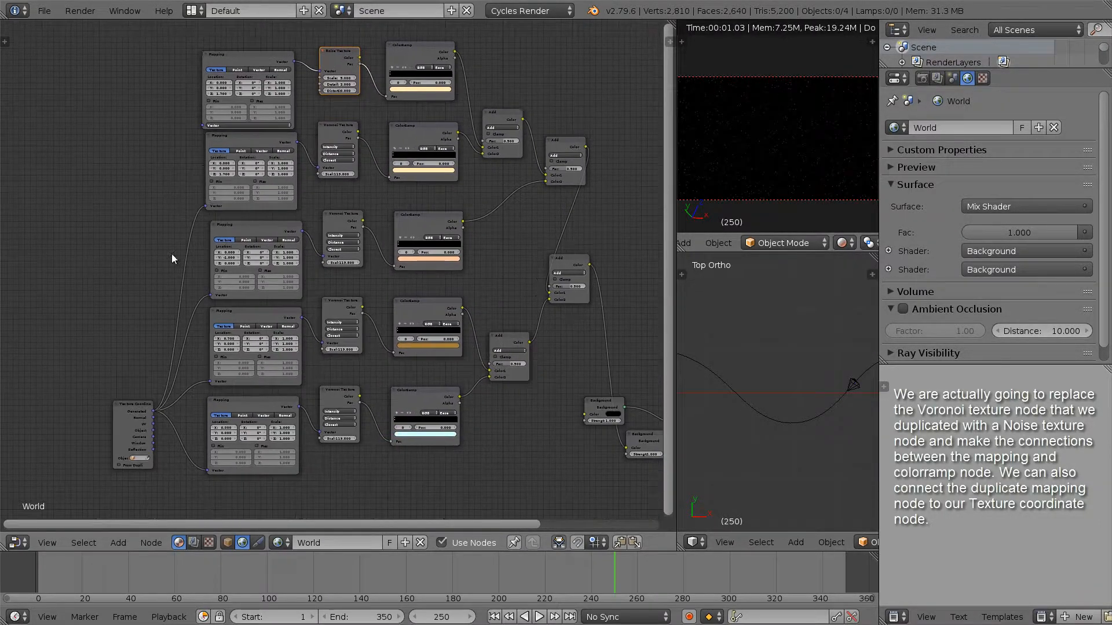
pyautogui.moveTo(131, 418); pyautogui.dragTo(81, 291)
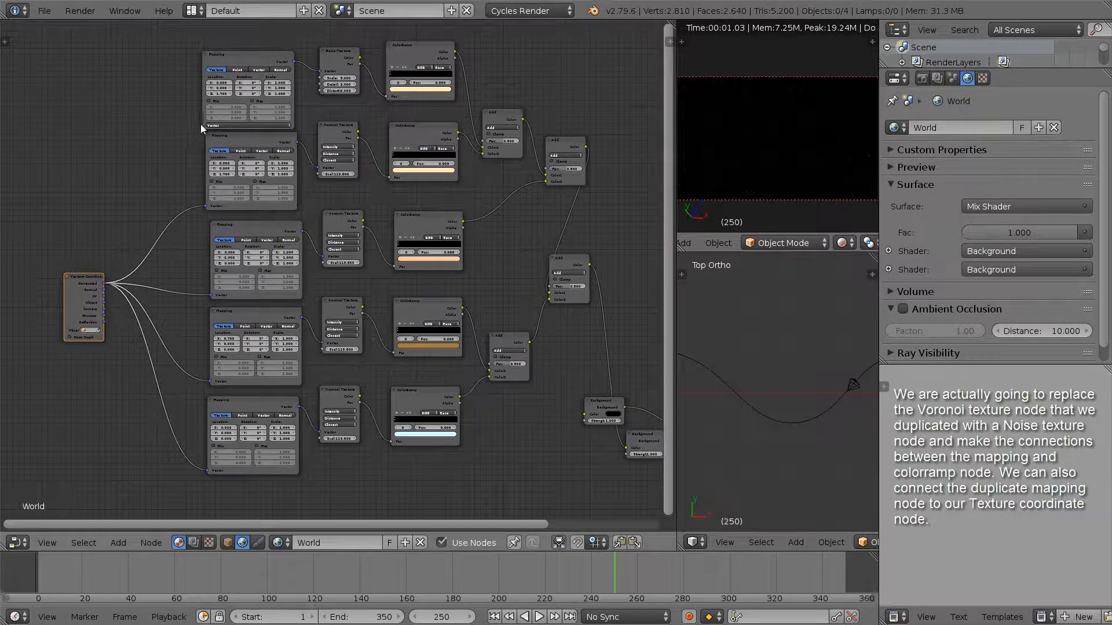
pyautogui.moveTo(203, 125); pyautogui.dragTo(105, 283)
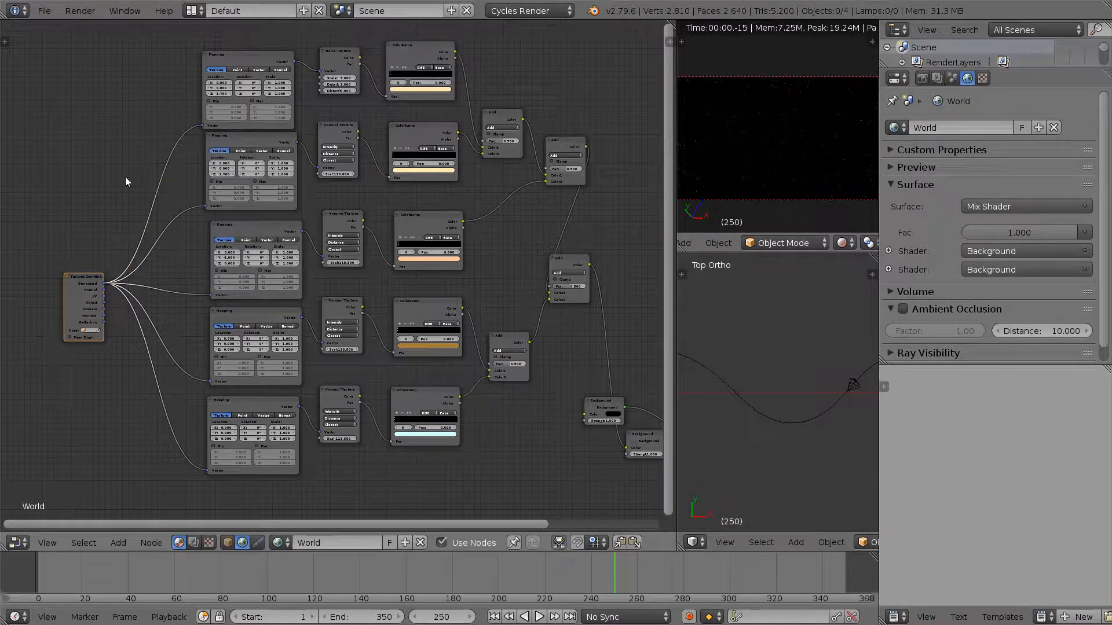
# - Examine the Texture Coordinate links and the settings of the new Mapping and Noise Texture nodes
pyautogui.moveTo(161, 96); pyautogui.dragTo(113, 214, button='middle')
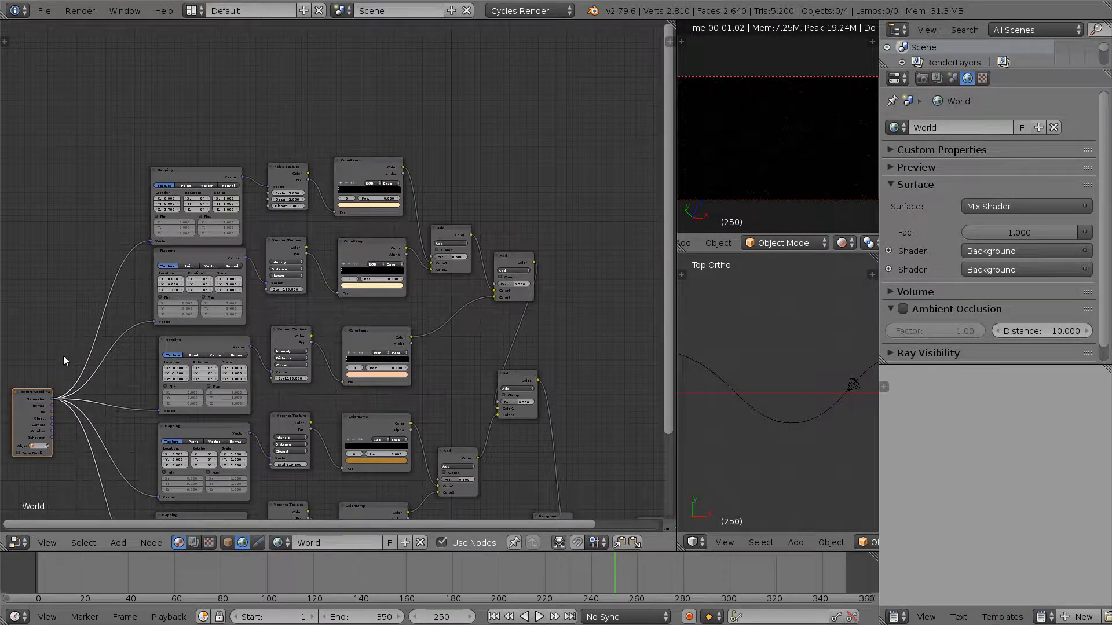
pyautogui.scroll(3, 64, 355)
pyautogui.moveTo(96, 319); pyautogui.dragTo(222, 261, button='middle')
pyautogui.scroll(5, 222, 262)
pyautogui.moveTo(12, 383); pyautogui.dragTo(198, 298, button='middle')
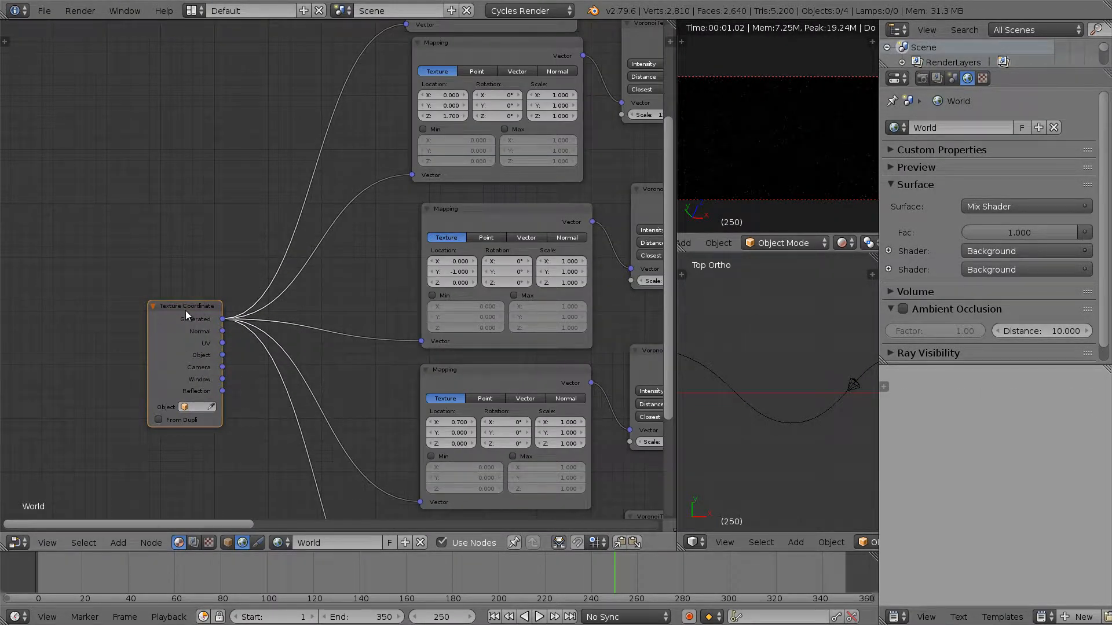
pyautogui.scroll(-2, 185, 310)
pyautogui.moveTo(265, 172); pyautogui.dragTo(106, 367, button='middle')
pyautogui.scroll(4, 332, 178)
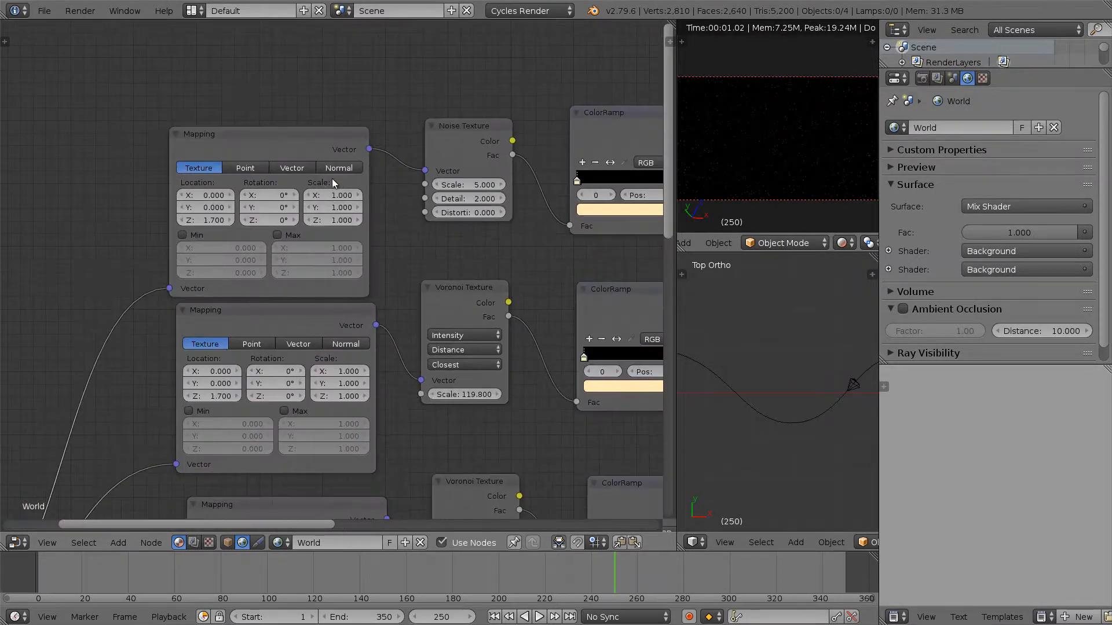
# - Move the black handle (index 1) on the noise row's ColorRamp to position 0.423
pyautogui.moveTo(455, 228); pyautogui.dragTo(367, 251, button='middle')
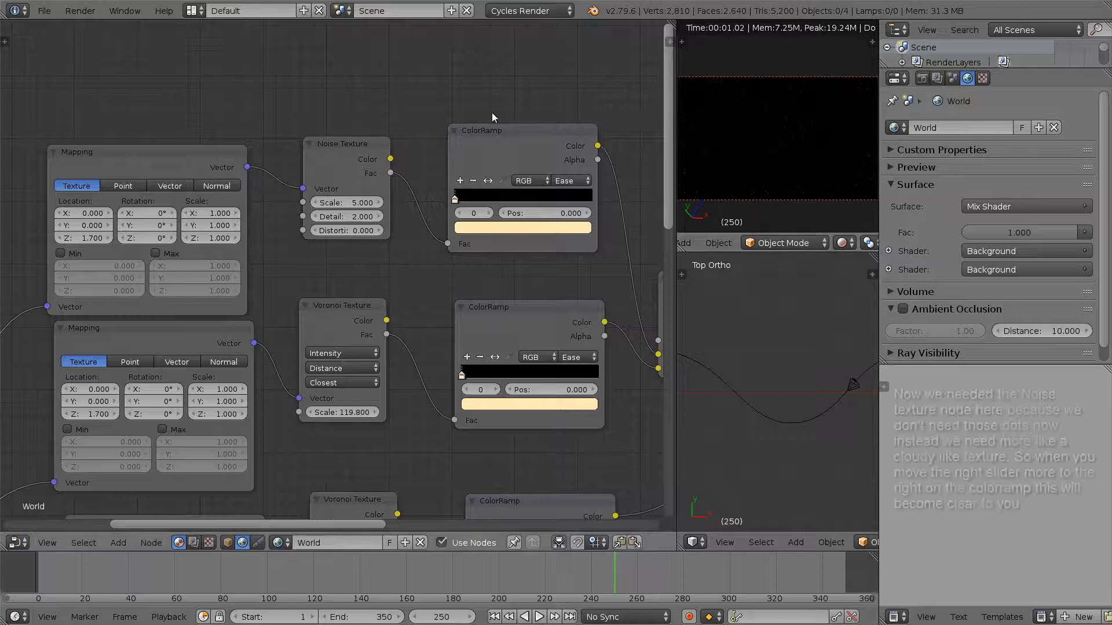
pyautogui.click(500, 149)
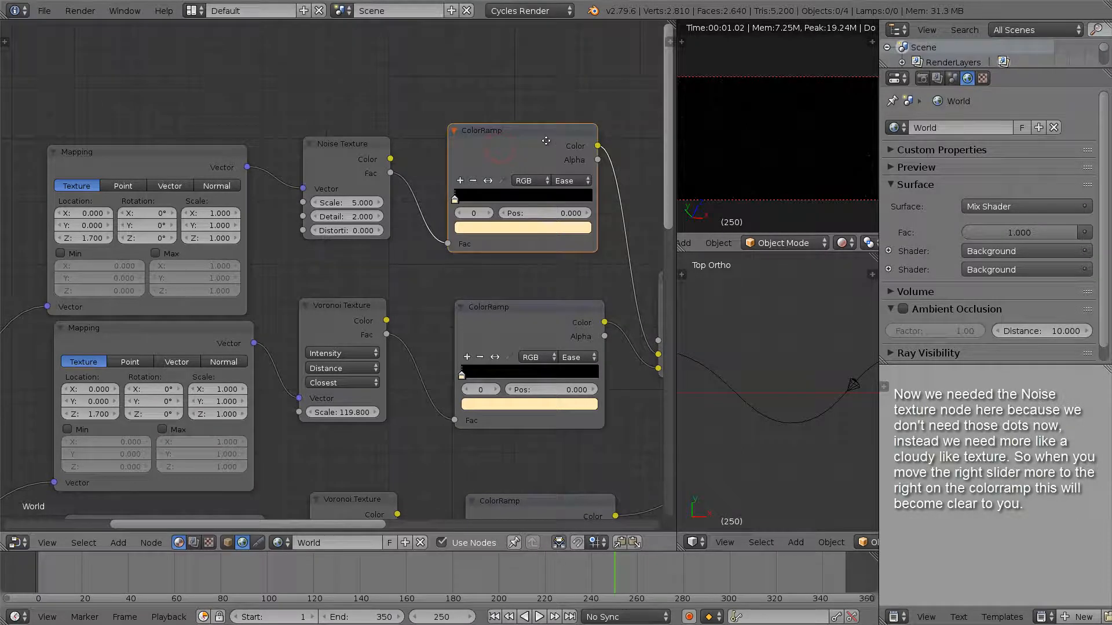
pyautogui.moveTo(523, 148); pyautogui.dragTo(484, 148, button='middle')
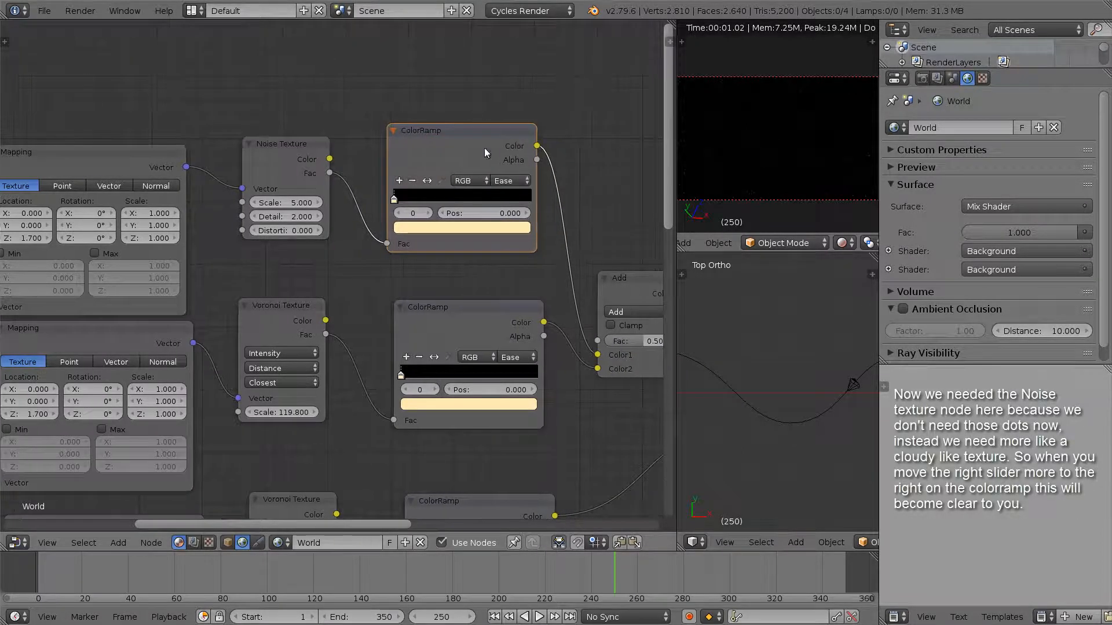
pyautogui.click(429, 213)
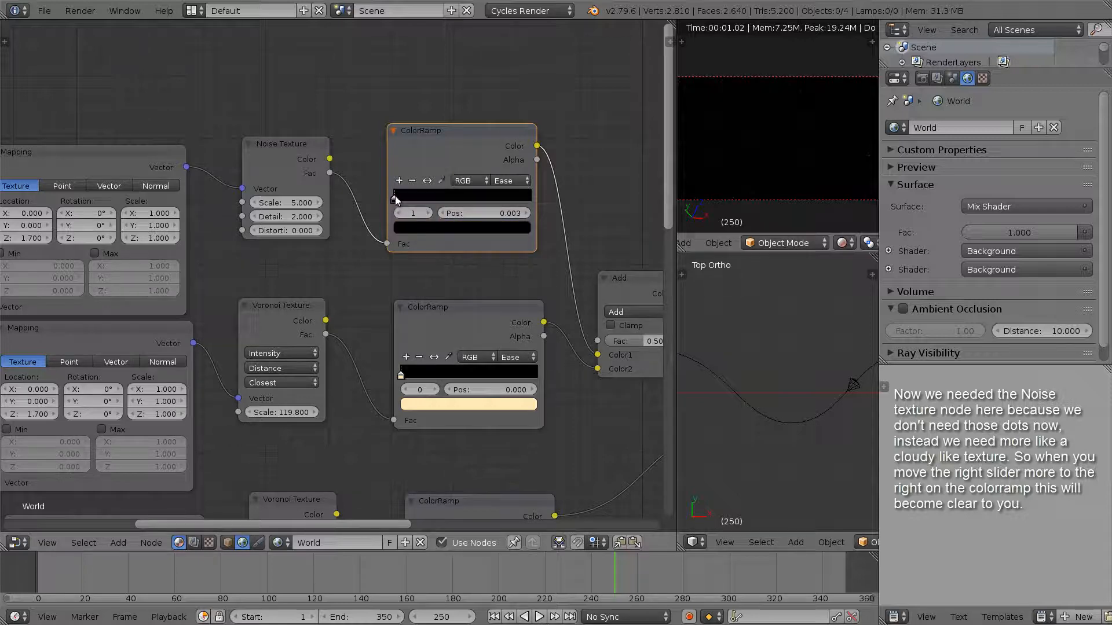
pyautogui.scroll(2, 395, 200)
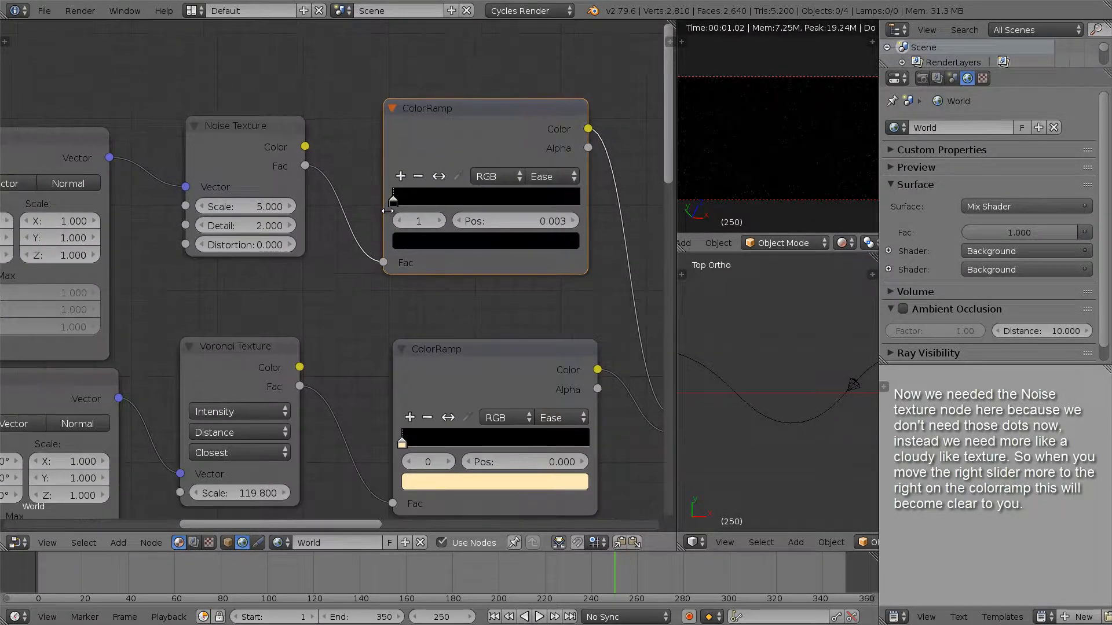
pyautogui.moveTo(380, 223); pyautogui.dragTo(285, 228, button='middle')
pyautogui.scroll(-1, 287, 226)
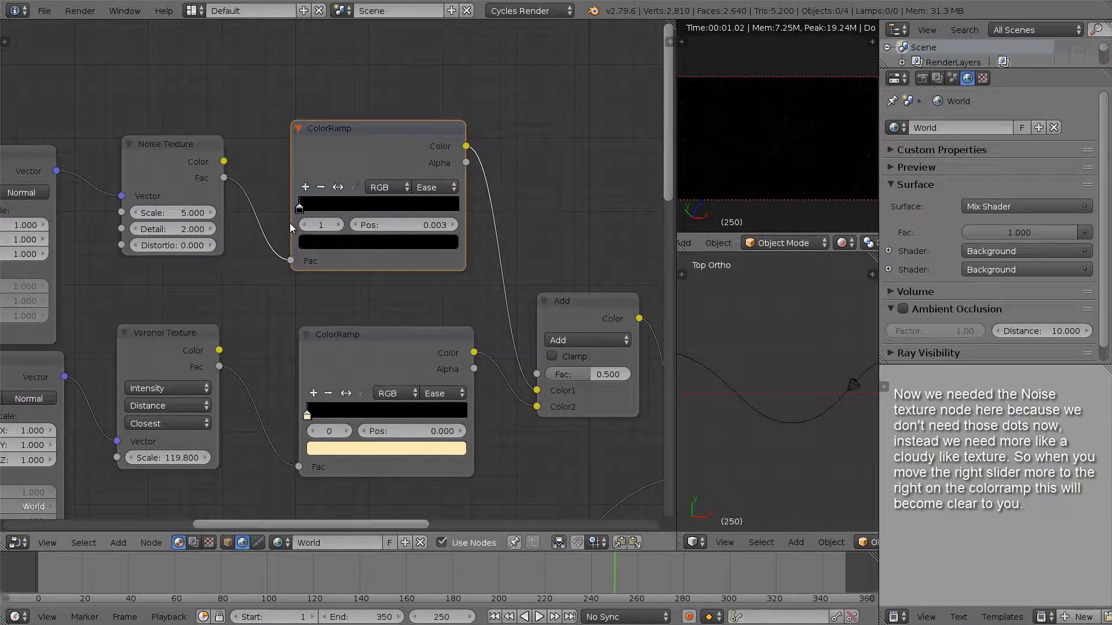
pyautogui.moveTo(435, 224)
pyautogui.mouseDown()
pyautogui.moveTo(460, 234)
pyautogui.moveTo(431, 226)
pyautogui.mouseUp()
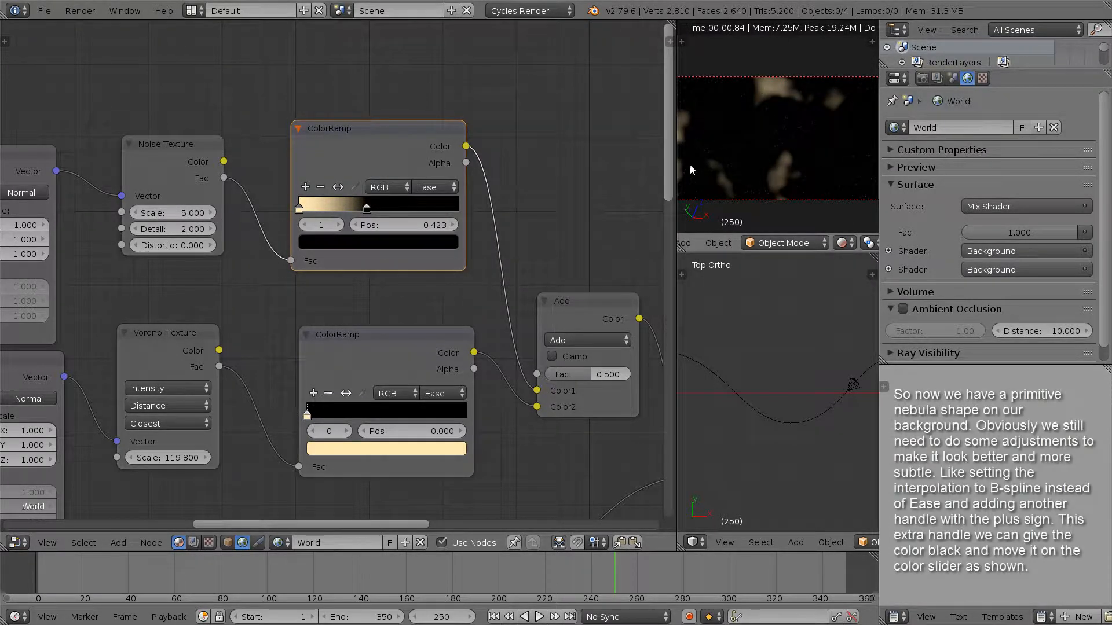
# - Widen the rendered preview area and set the noise row's ColorRamp interpolation to B-Spline
pyautogui.moveTo(677, 169); pyautogui.dragTo(640, 169)
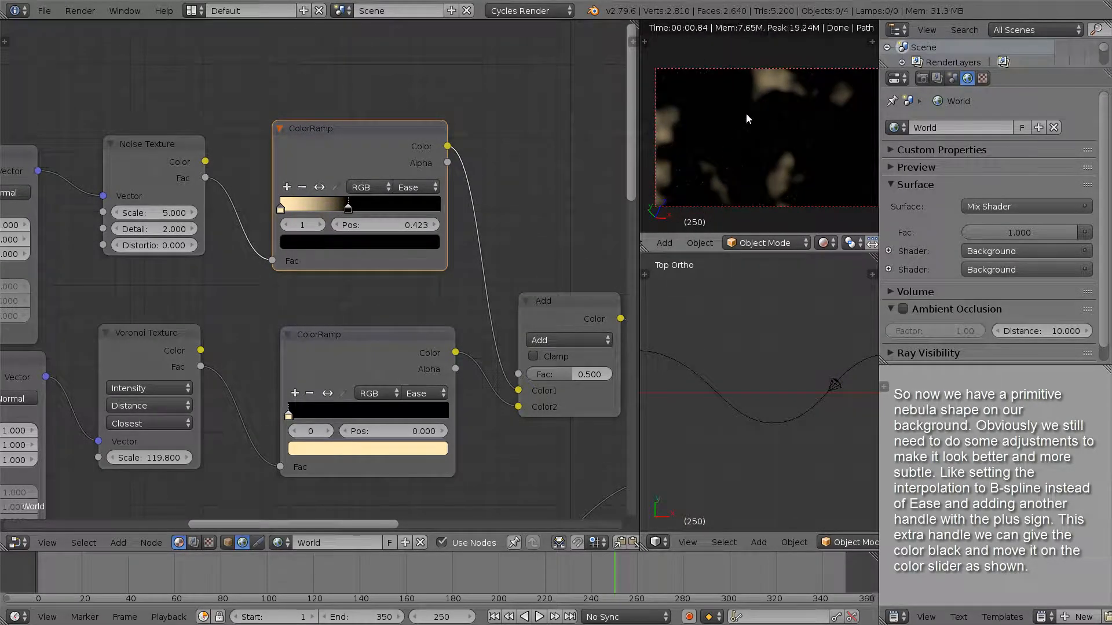
pyautogui.click(414, 187)
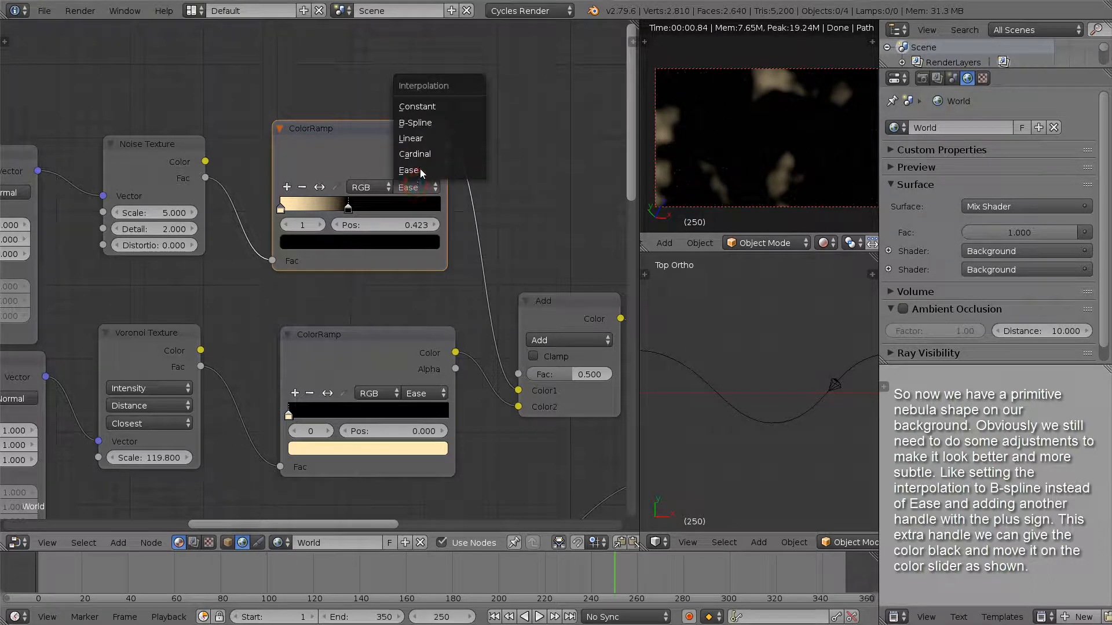
pyautogui.click(424, 123)
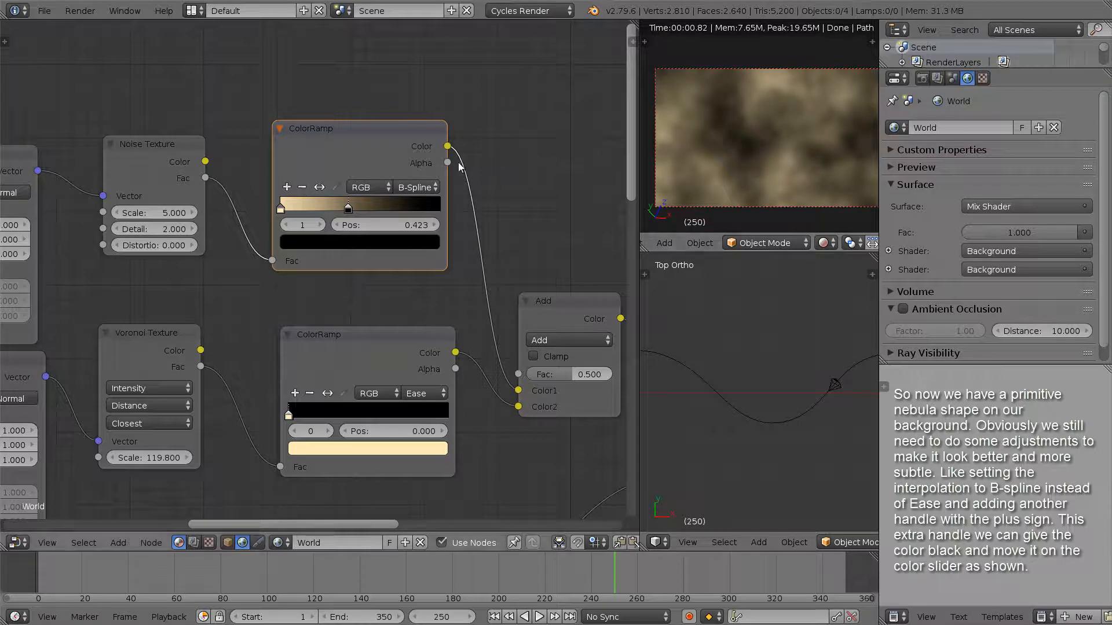
# - Add a black handle to the noise row's ColorRamp past the middle and move handle 1 to position 0.300
pyautogui.moveTo(479, 233); pyautogui.dragTo(525, 227, button='middle')
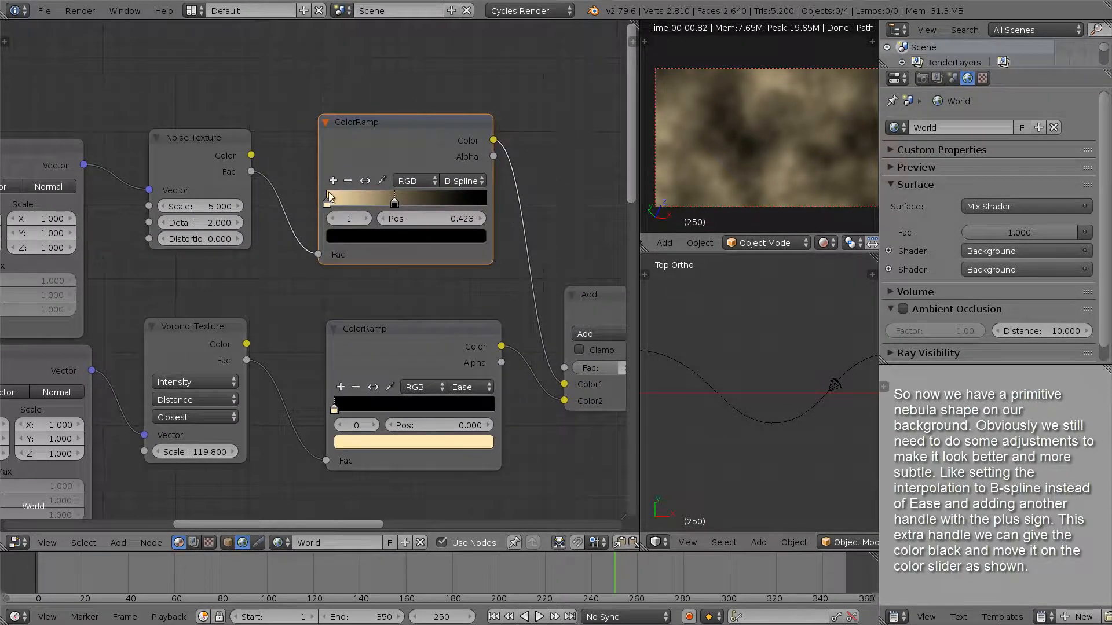
pyautogui.click(333, 181)
pyautogui.moveTo(360, 202); pyautogui.dragTo(412, 201)
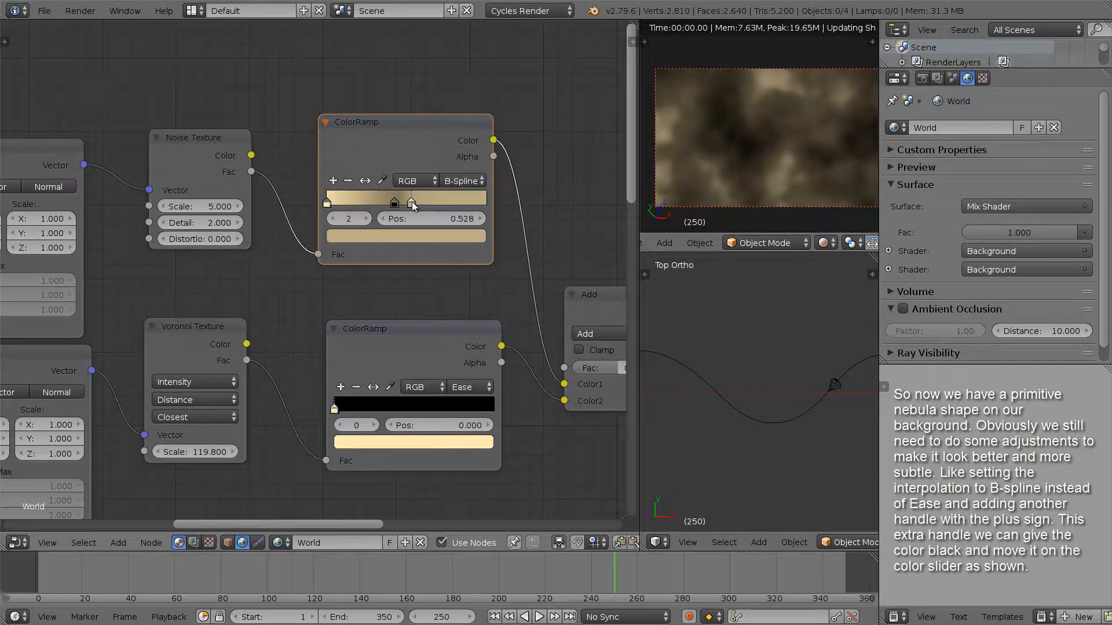
pyautogui.click(407, 235)
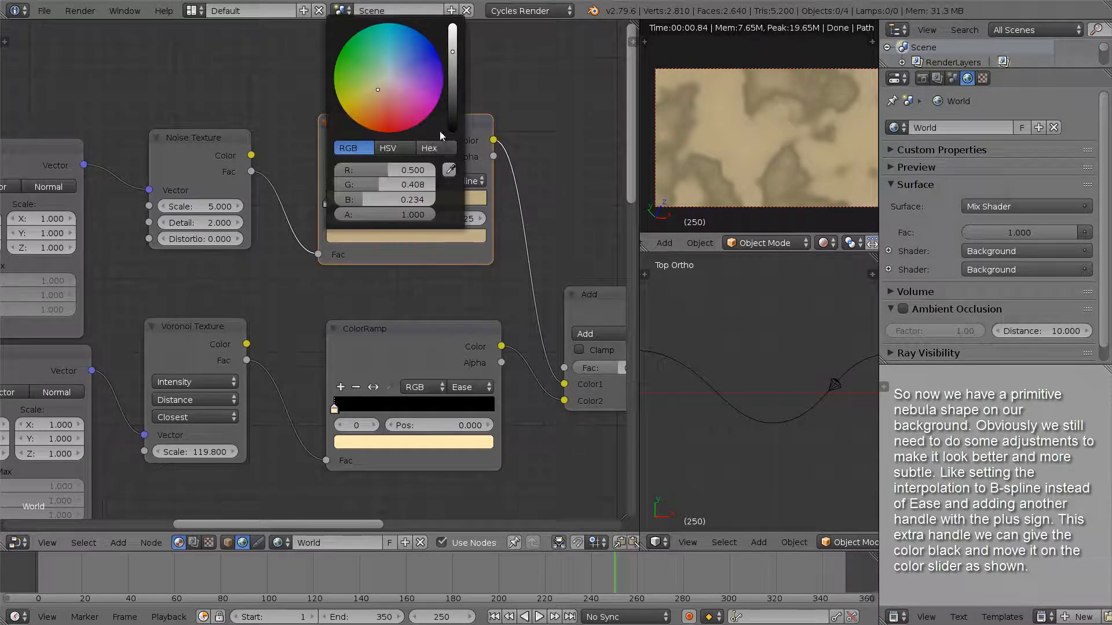
pyautogui.moveTo(453, 119); pyautogui.dragTo(454, 130)
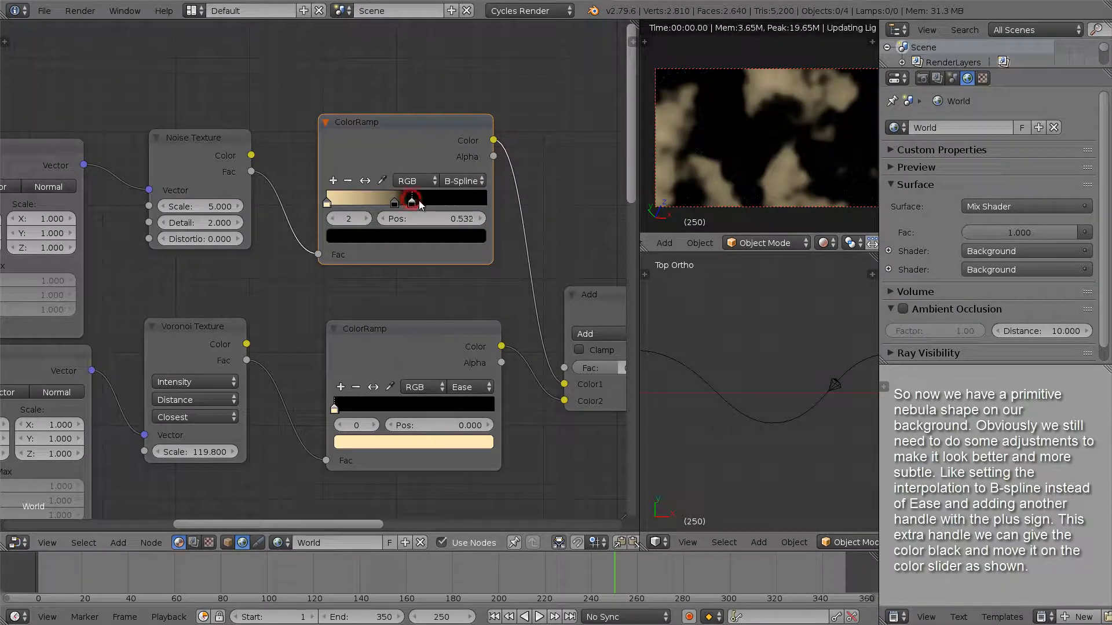
pyautogui.moveTo(411, 202); pyautogui.dragTo(375, 201)
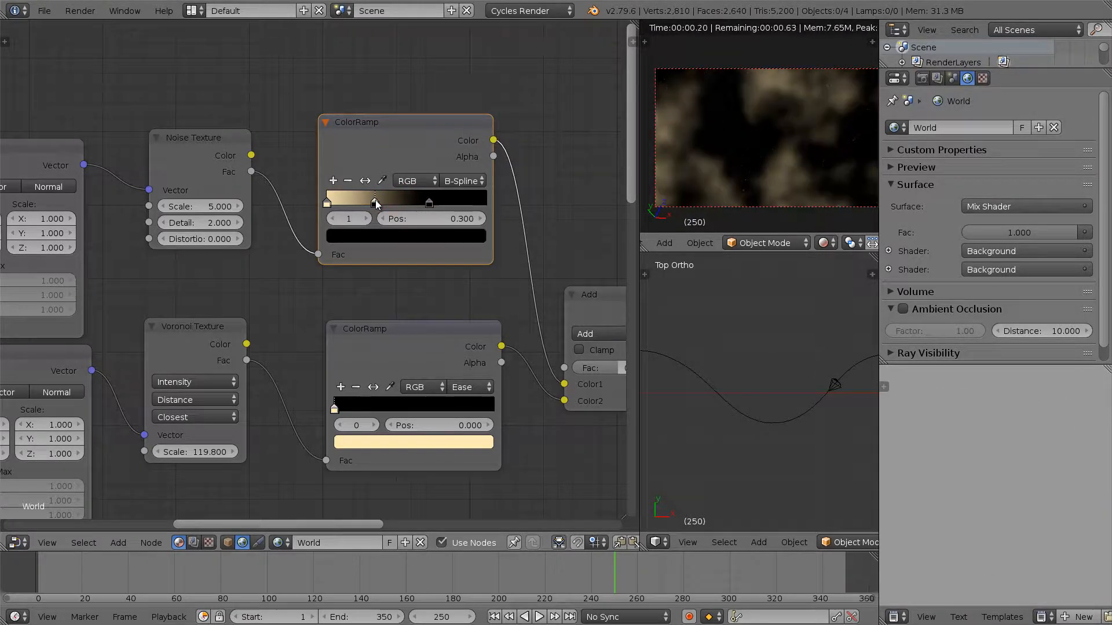
# - Set the Noise Texture node's Detail to 16
pyautogui.click(203, 155)
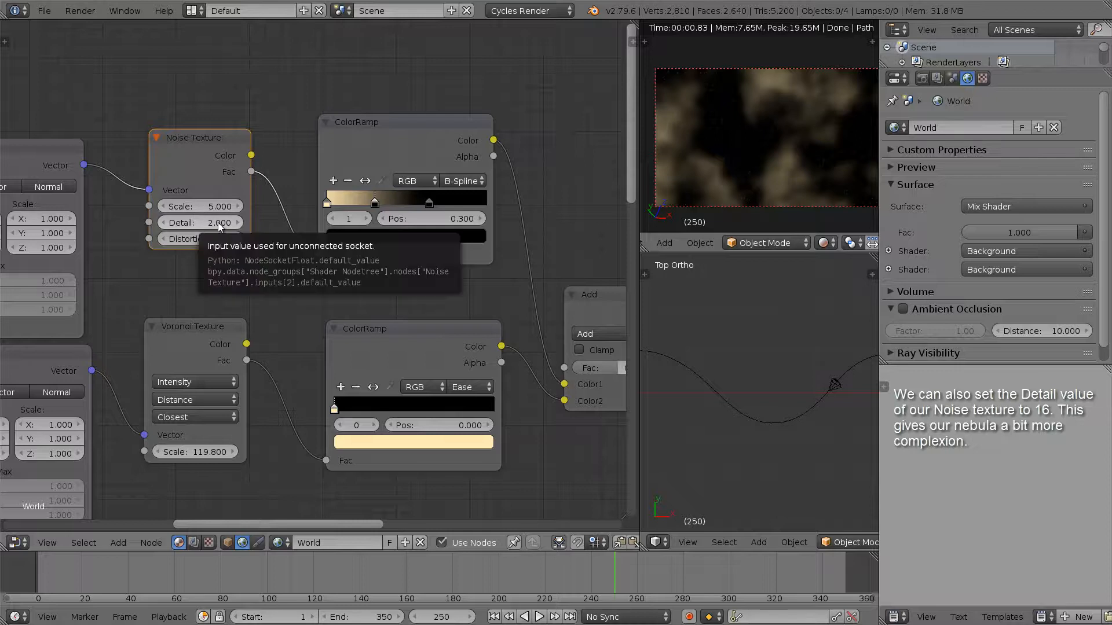
pyautogui.moveTo(220, 223); pyautogui.dragTo(329, 228)
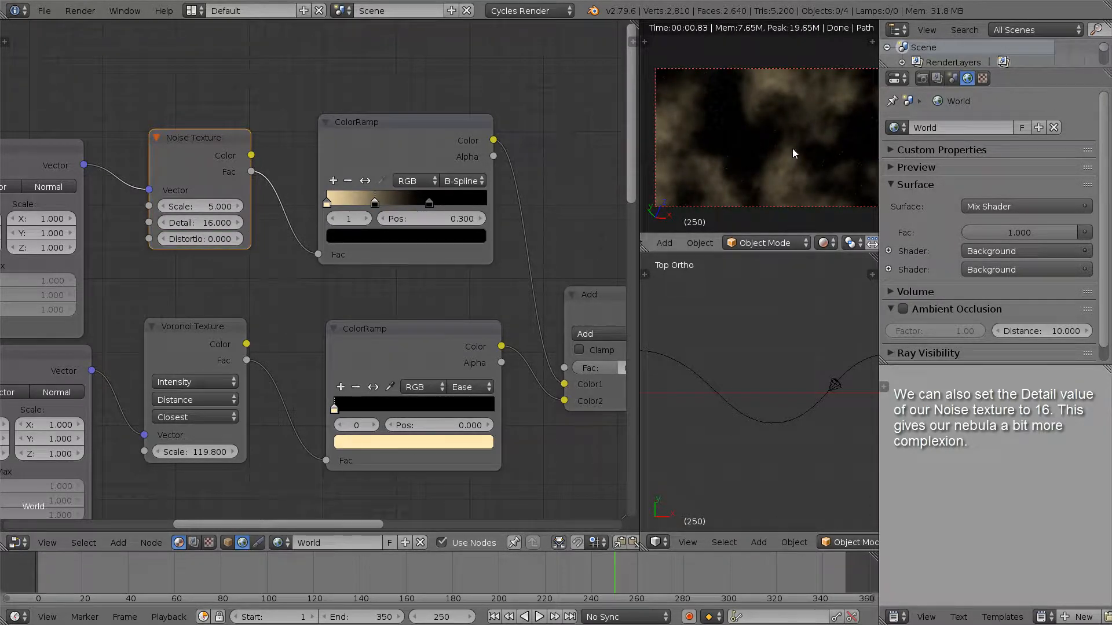
# - Darken the color of the first handle (index 0) on the noise row's ColorRamp to a very dim brown
pyautogui.click(327, 202)
pyautogui.click(372, 235)
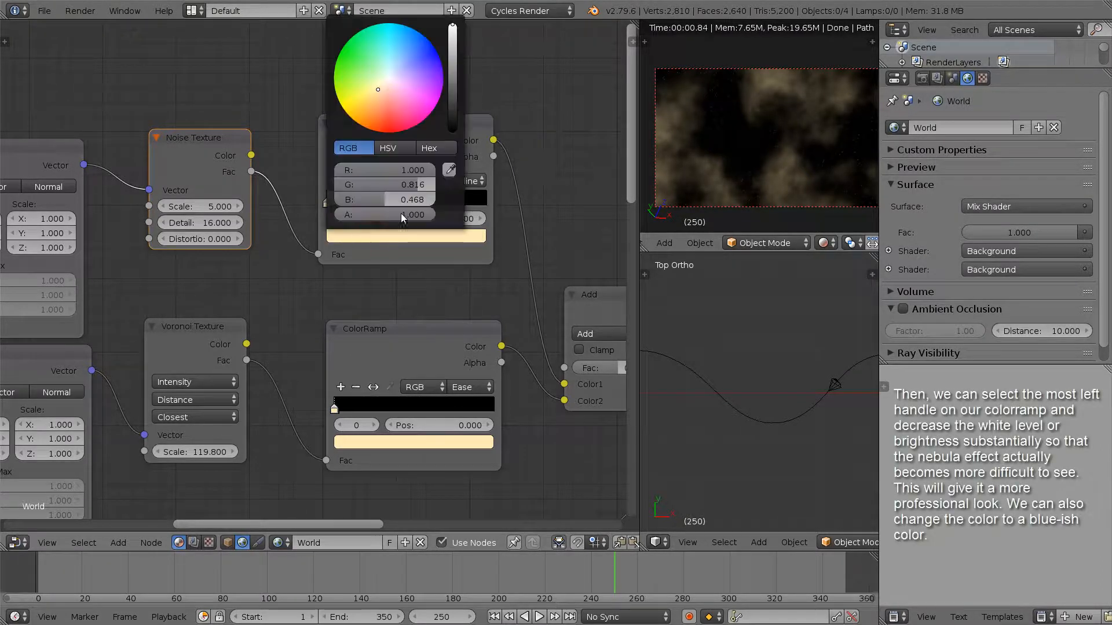
pyautogui.click(452, 58)
pyautogui.moveTo(452, 58); pyautogui.dragTo(459, 109)
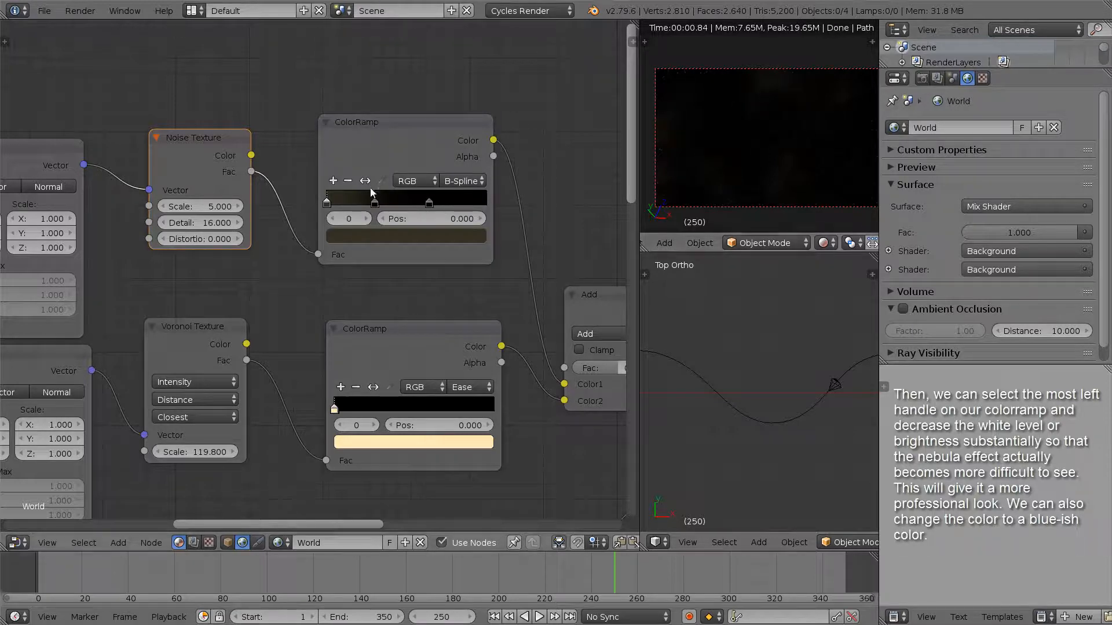
# - Recolor the first handle of the noise row's ColorRamp to a dim grayish blue, RGB 0.014, 0.023, 0.031
pyautogui.click(367, 235)
pyautogui.click(412, 57)
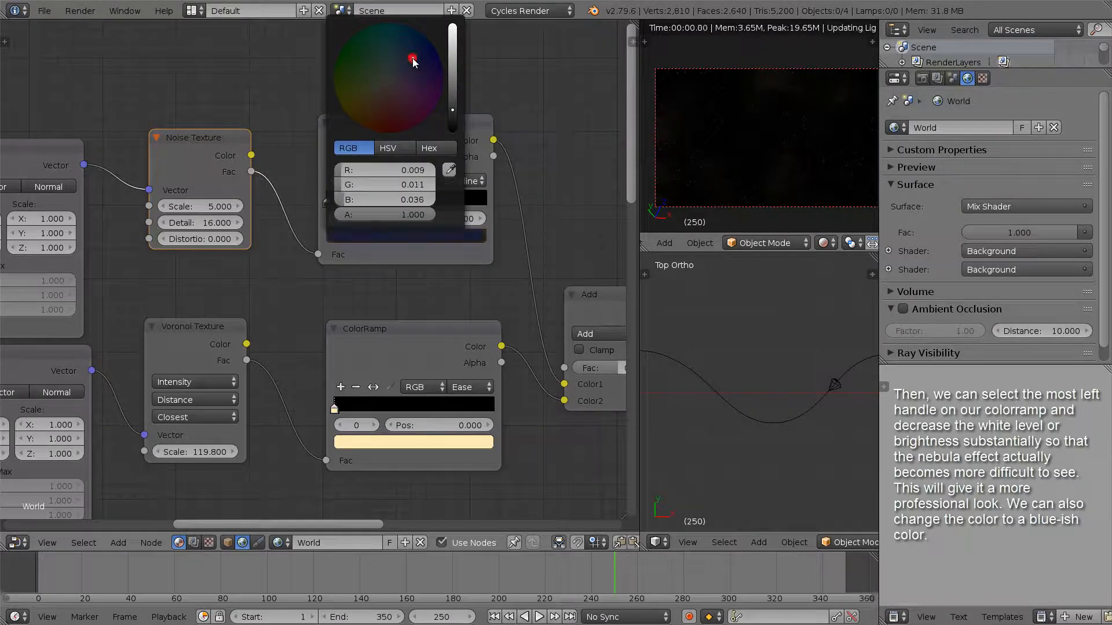
pyautogui.click(401, 36)
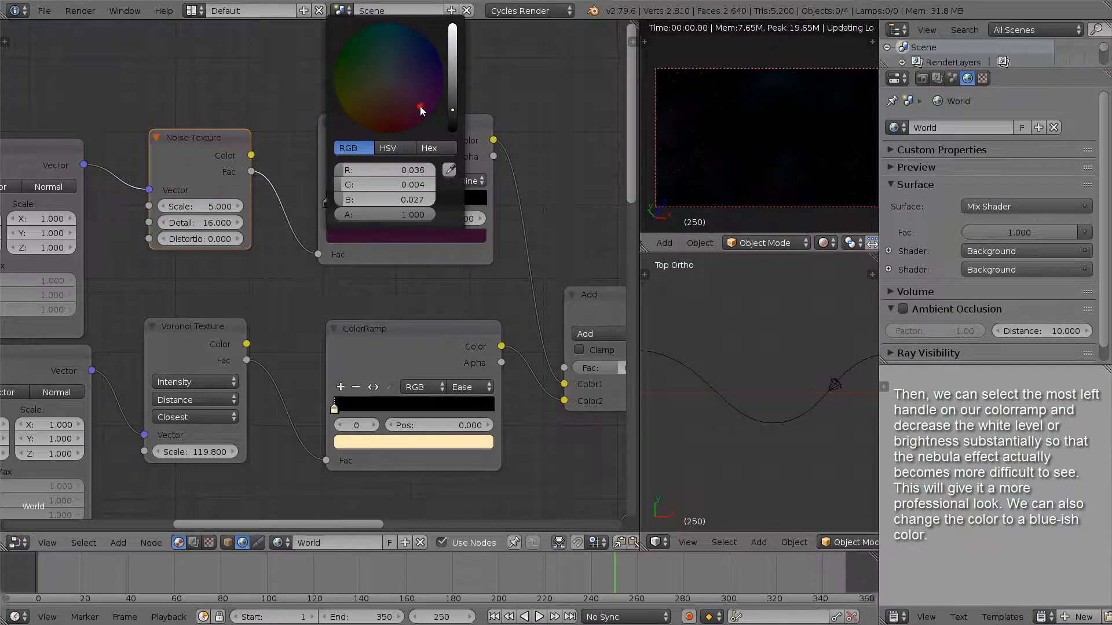
pyautogui.click(366, 111)
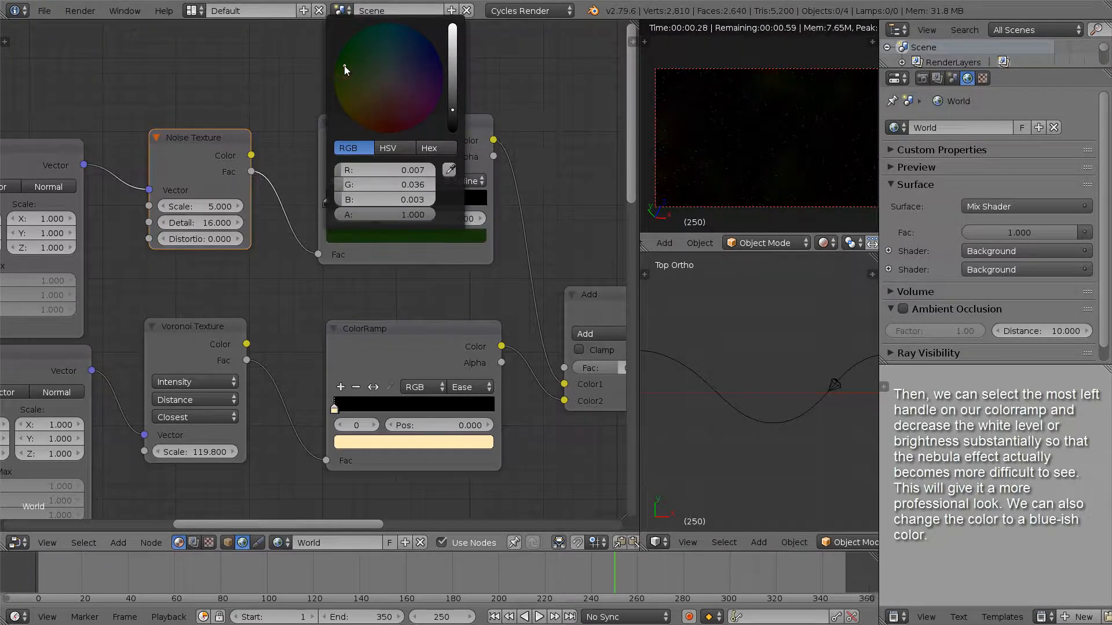
pyautogui.click(409, 42)
pyautogui.click(430, 58)
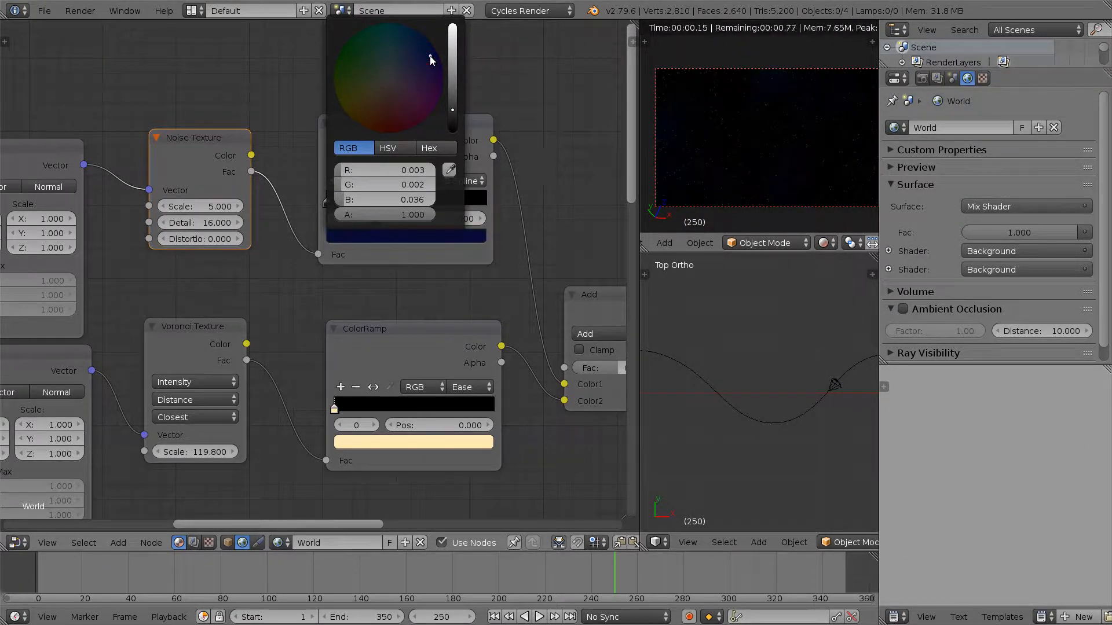
pyautogui.click(399, 63)
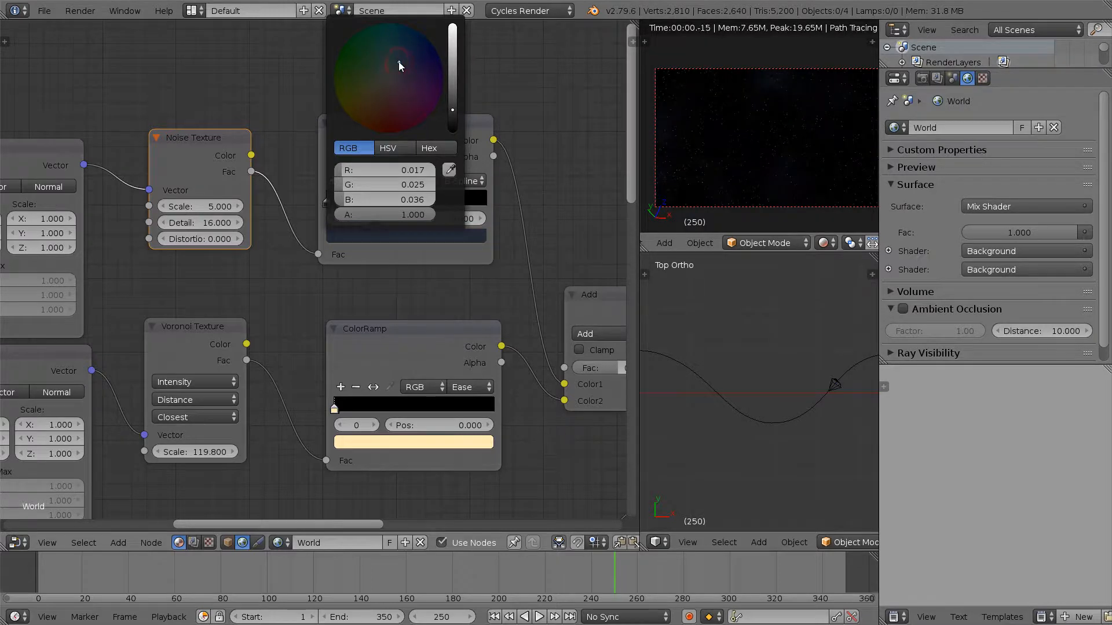
pyautogui.moveTo(399, 64); pyautogui.dragTo(395, 63)
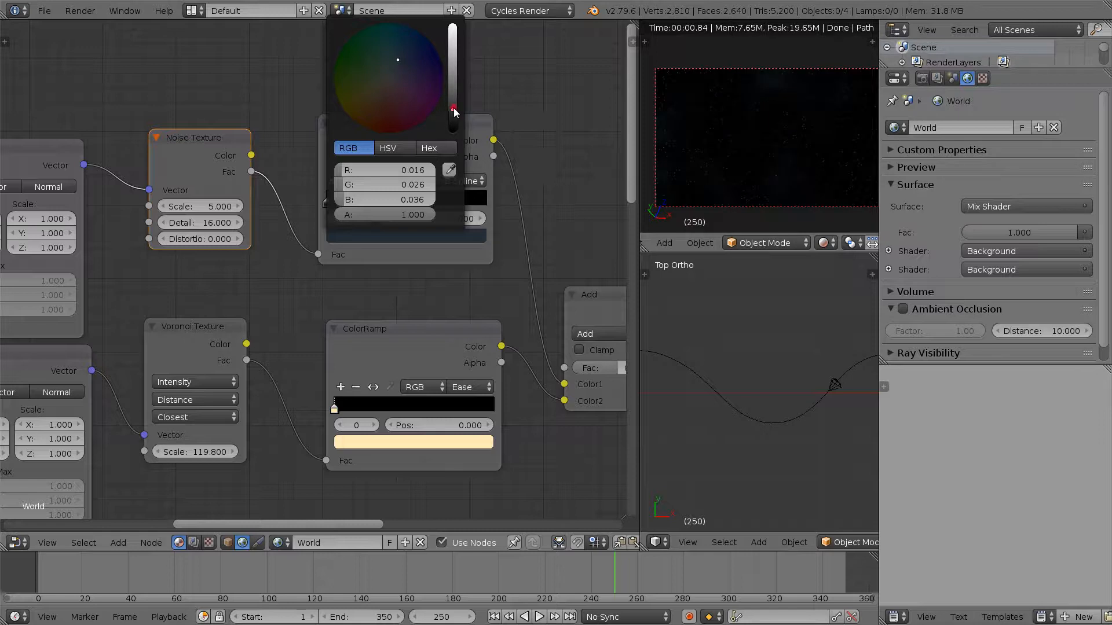
pyautogui.moveTo(453, 108); pyautogui.dragTo(454, 106)
pyautogui.click(360, 239)
pyautogui.moveTo(452, 104); pyautogui.dragTo(451, 111)
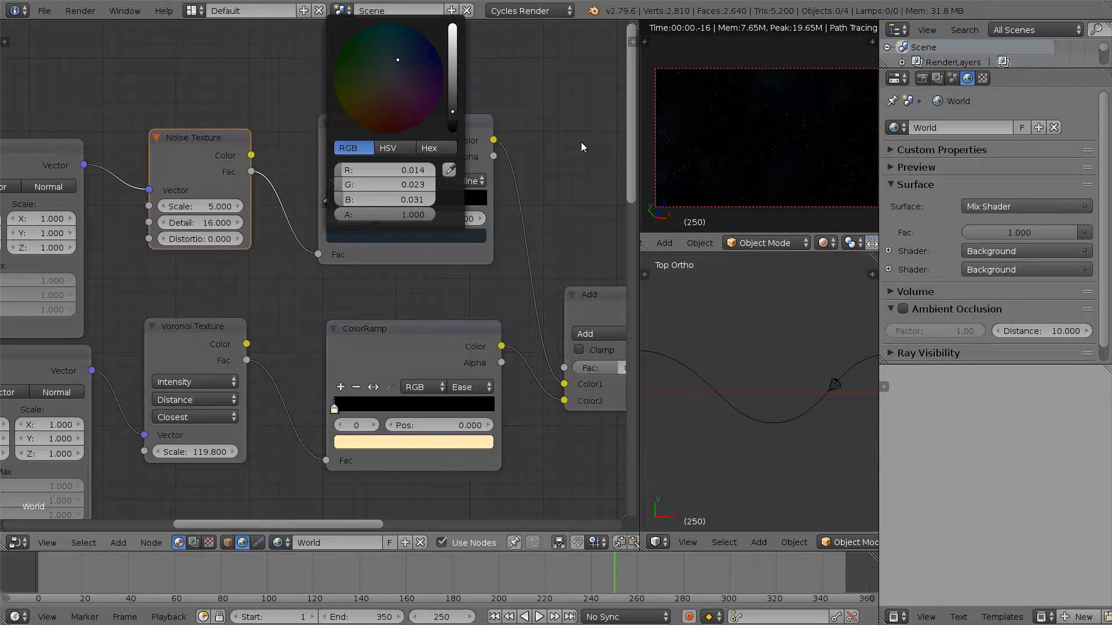
# - Duplicate the noise row's Mapping, Noise Texture and ColorRamp above it and link Texture Coordinate's Generated output to the new Mapping
pyautogui.scroll(-3, 593, 187)
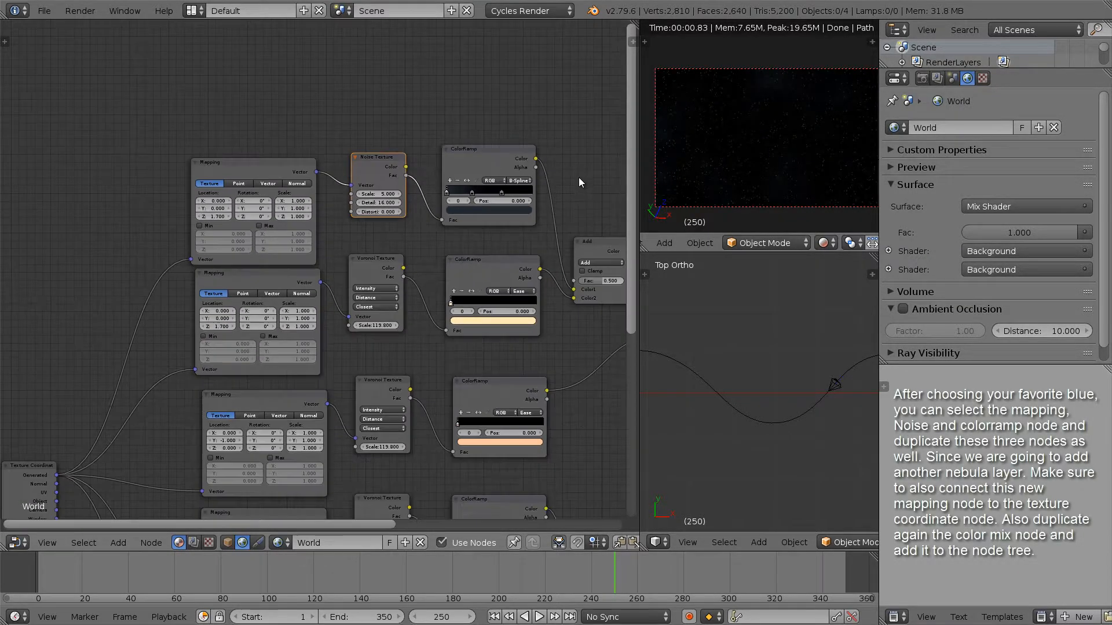
pyautogui.scroll(-3, 582, 182)
pyautogui.moveTo(382, 190); pyautogui.dragTo(346, 189, button='middle')
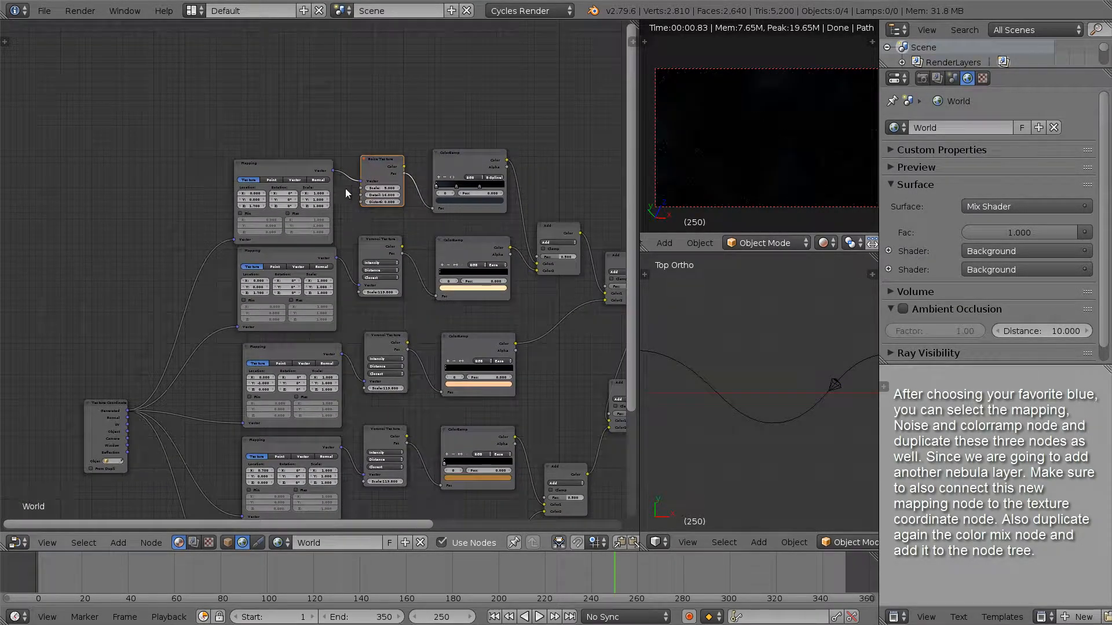
pyautogui.click(297, 167)
pyautogui.keyDown('shift'); pyautogui.click(374, 162); pyautogui.keyUp('shift')
pyautogui.keyDown('shift'); pyautogui.click(464, 172); pyautogui.keyUp('shift')
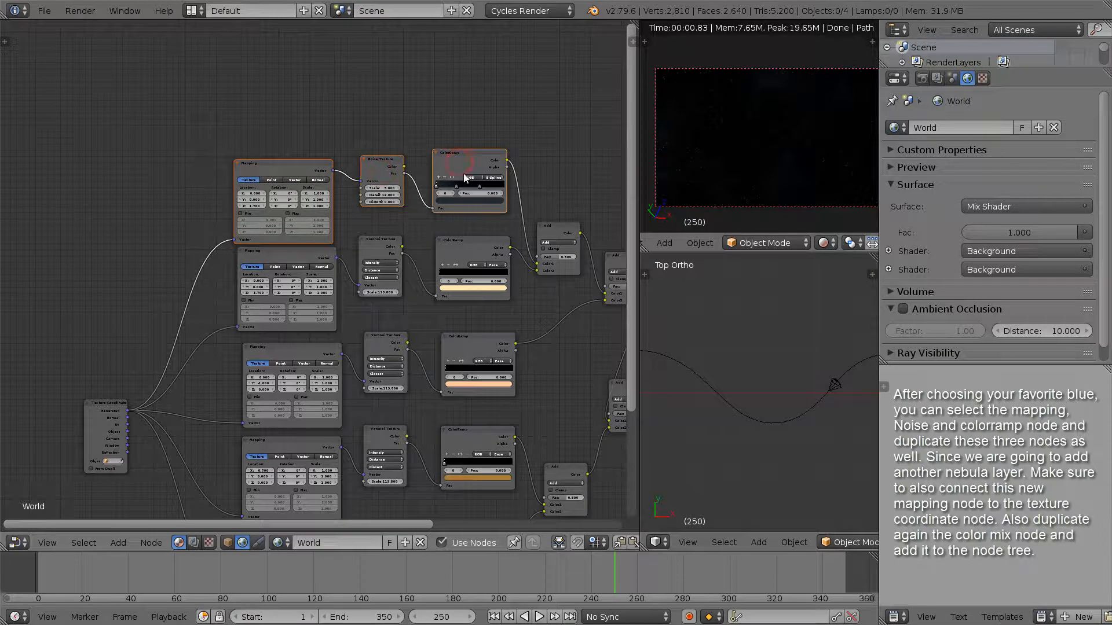
pyautogui.hotkey('shift', 'd')
pyautogui.click(461, 81)
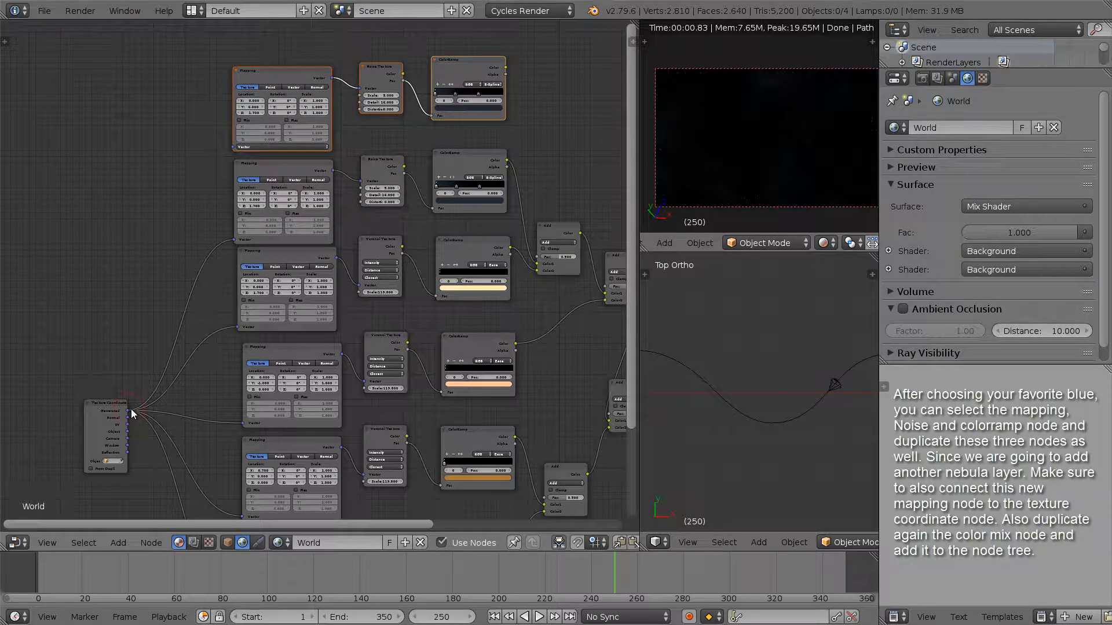
pyautogui.moveTo(130, 410); pyautogui.dragTo(232, 147)
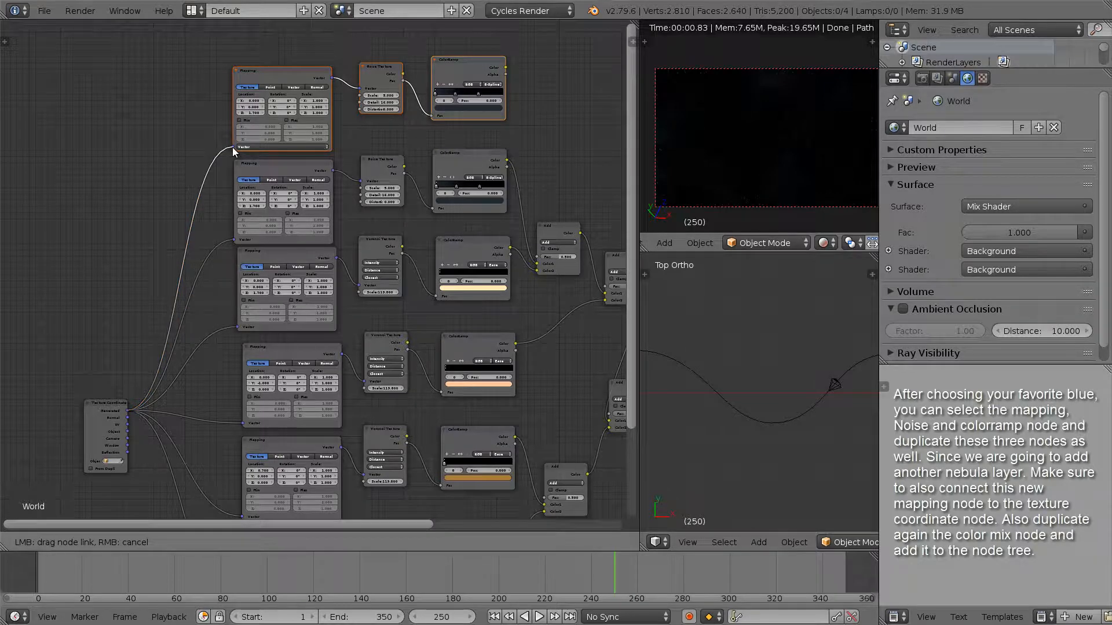
# - Duplicate the topmost Add node, feed both noise ColorRamps into its Color1 and Color2, and link its output to the original's Color1
pyautogui.moveTo(552, 225); pyautogui.dragTo(468, 245, button='middle')
pyautogui.click(470, 249)
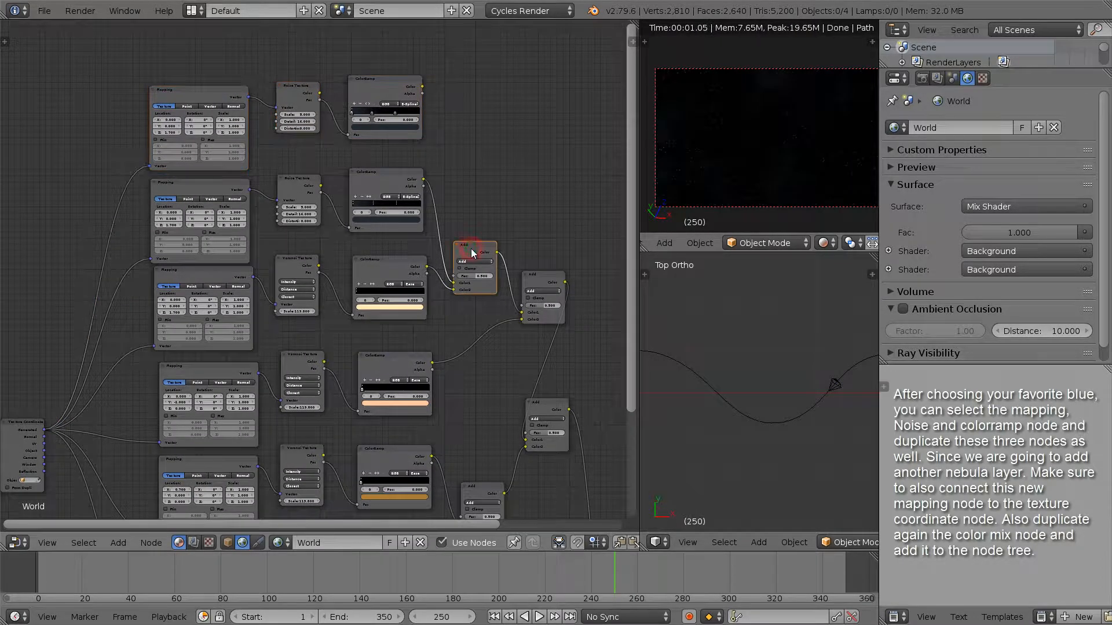
pyautogui.hotkey('shift', 'd')
pyautogui.click(457, 139)
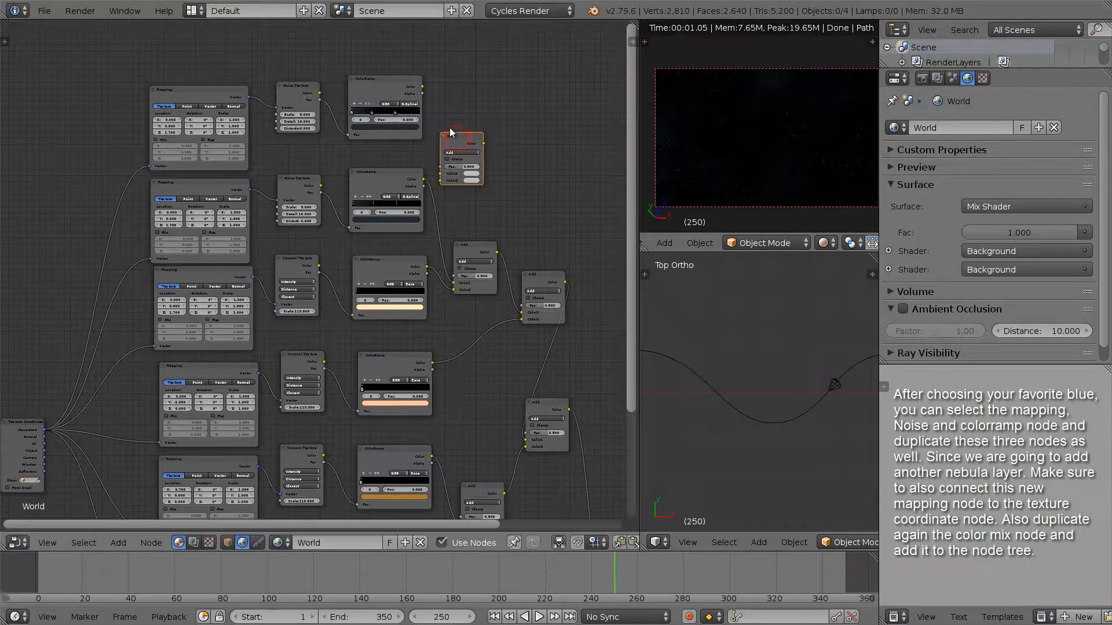
pyautogui.moveTo(425, 87); pyautogui.dragTo(440, 180)
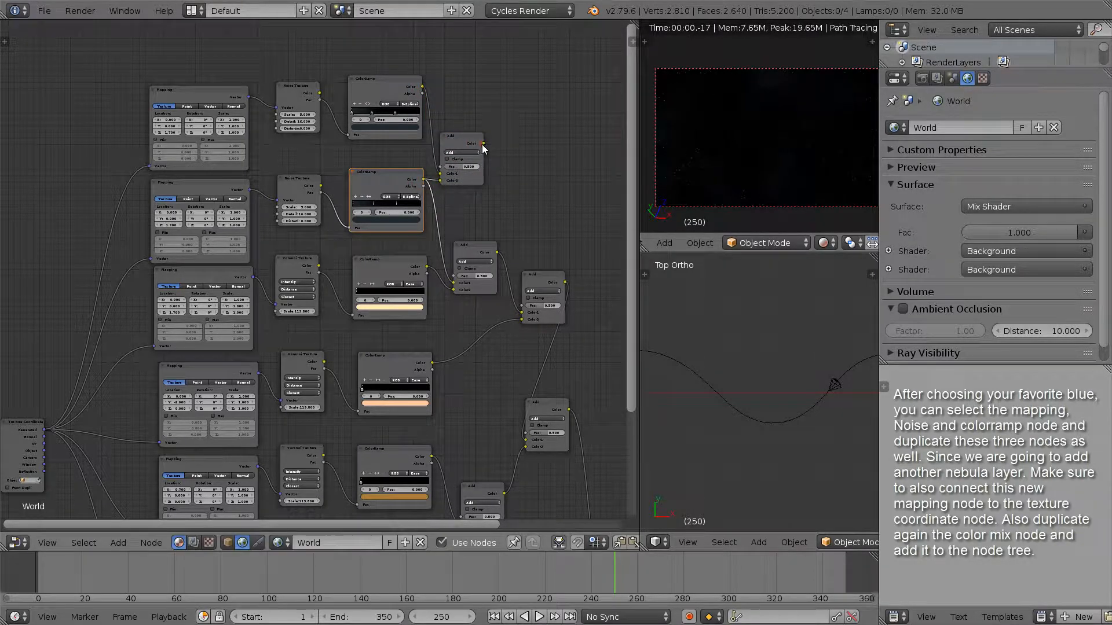
pyautogui.moveTo(483, 144); pyautogui.dragTo(455, 283)
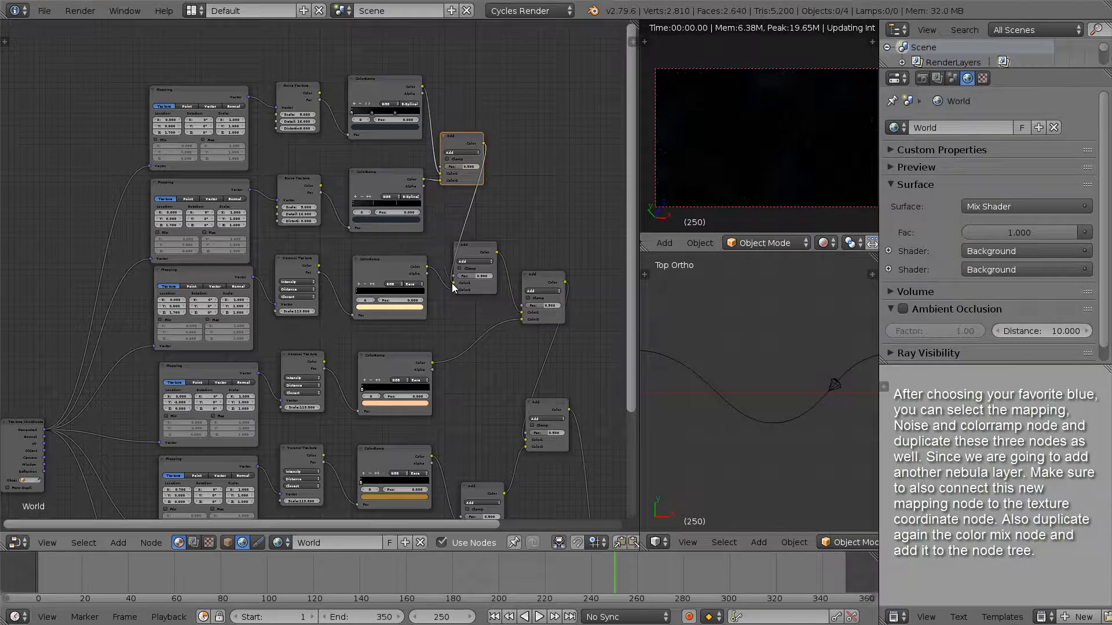
# - Recolor the top noise ColorRamp's first handle to dark brown and set the top Mapping node's Y location to 37.700
pyautogui.scroll(3, 476, 217)
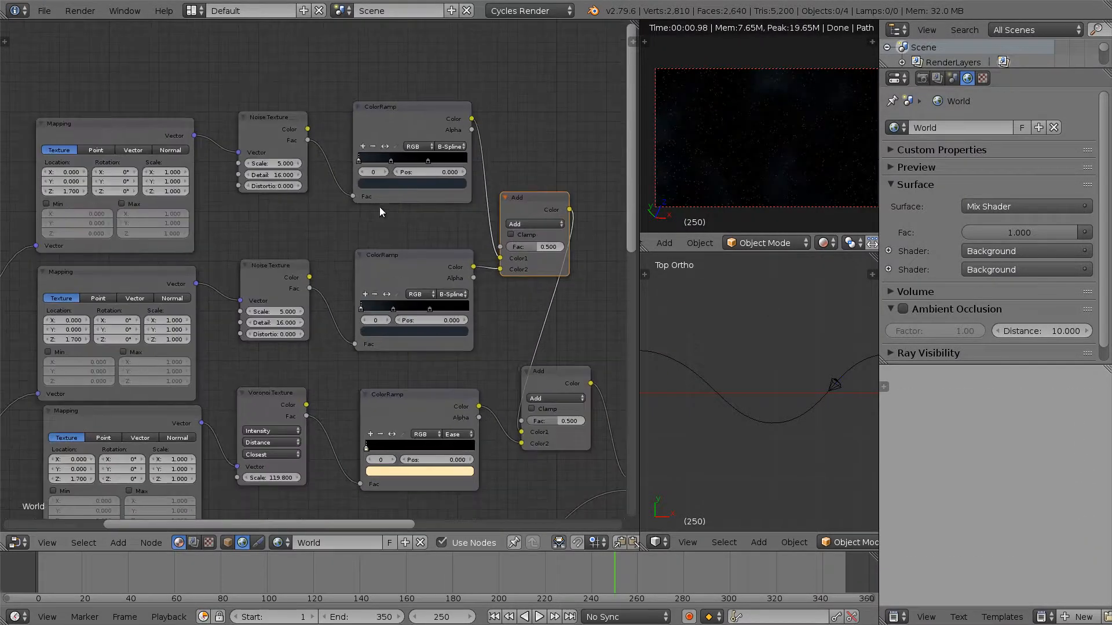
pyautogui.moveTo(380, 207); pyautogui.dragTo(402, 218, button='middle')
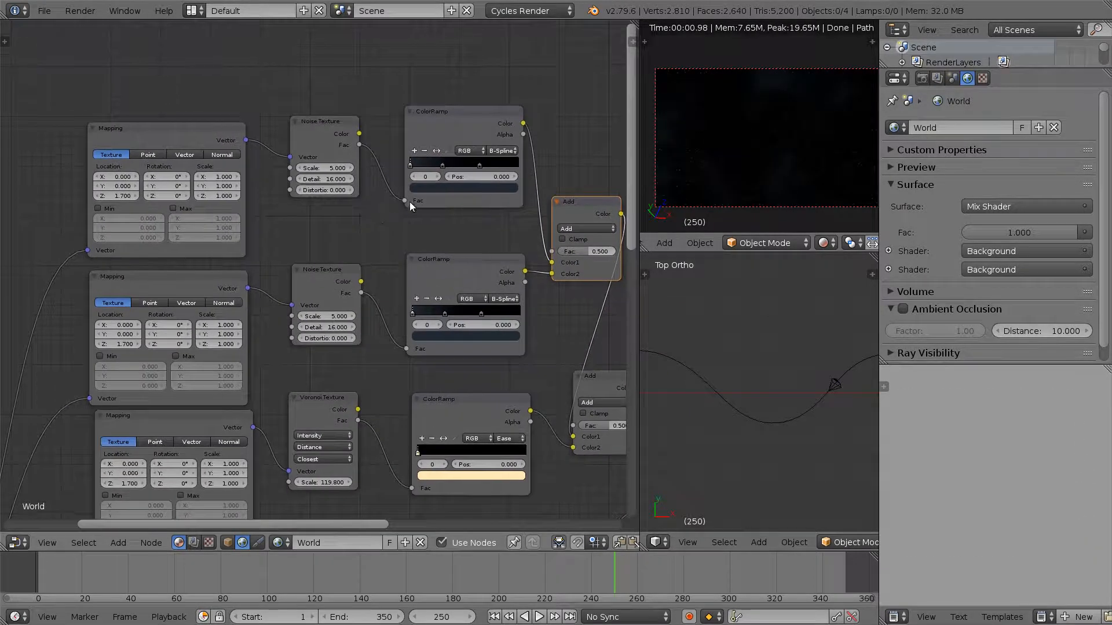
pyautogui.click(442, 186)
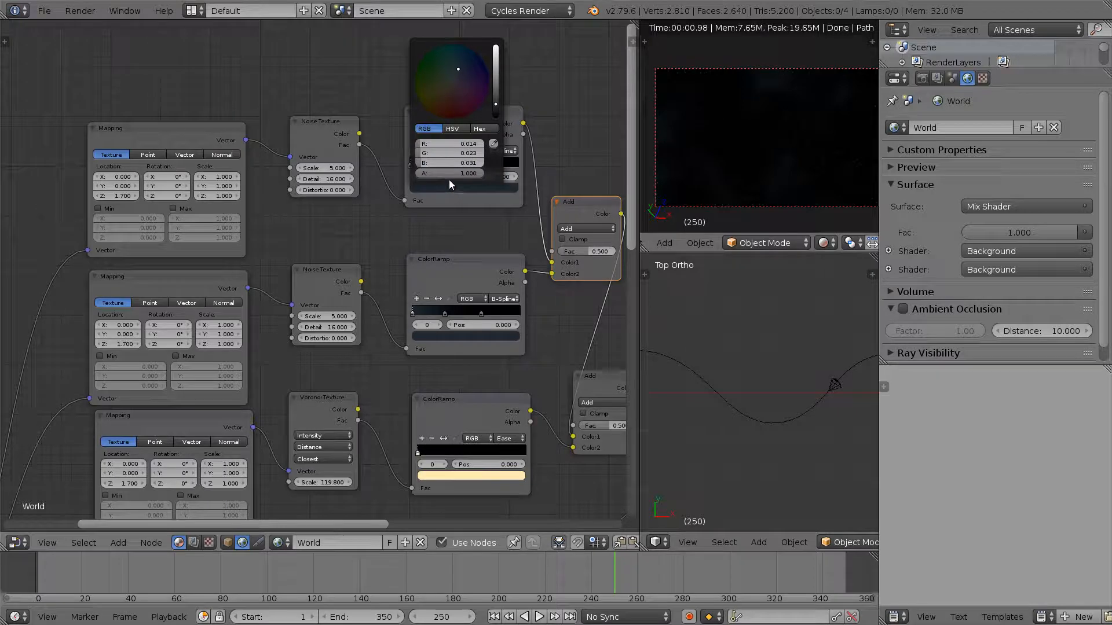
pyautogui.click(444, 95)
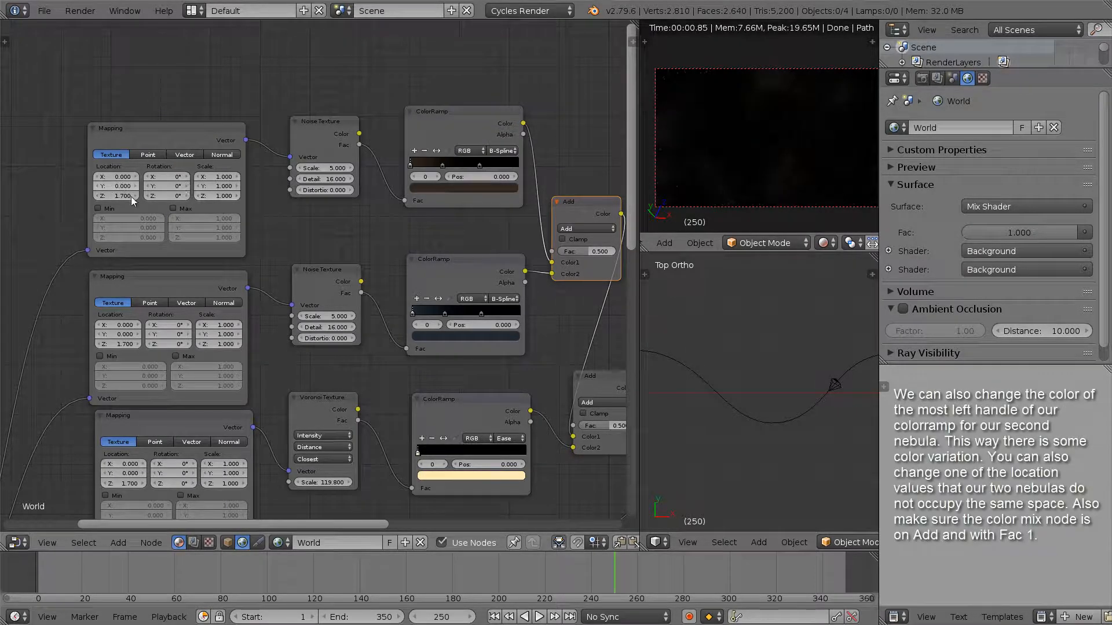
pyautogui.moveTo(120, 186); pyautogui.dragTo(342, 194)
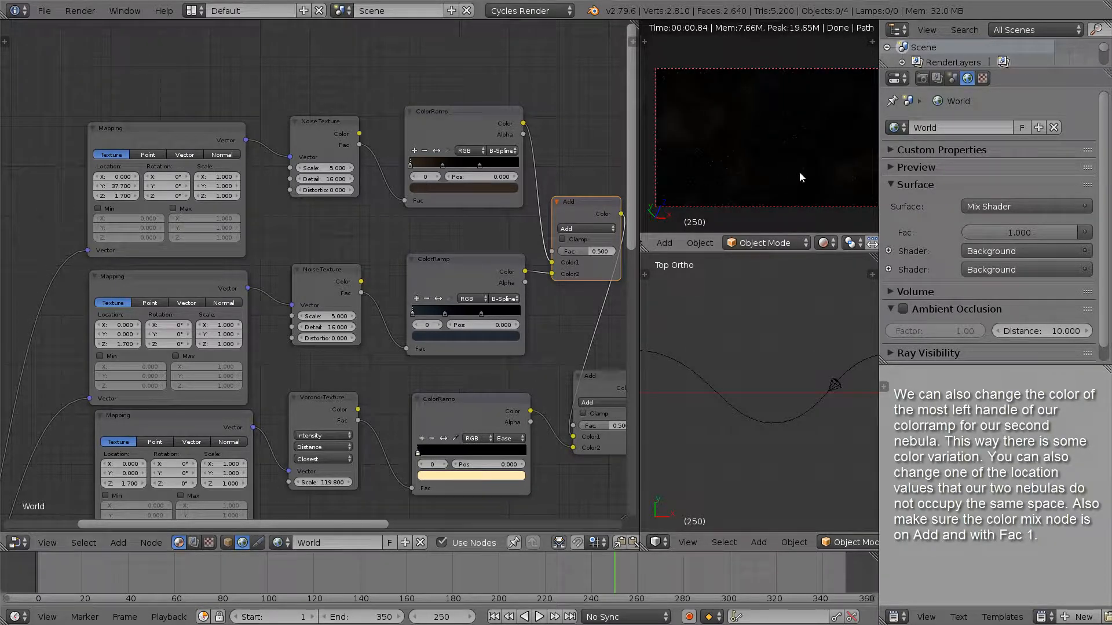
# - Shift the lower noise ColorRamp's first handle to a more saturated dark blue and set the new Add node's Fac to 1.000
pyautogui.click(440, 336)
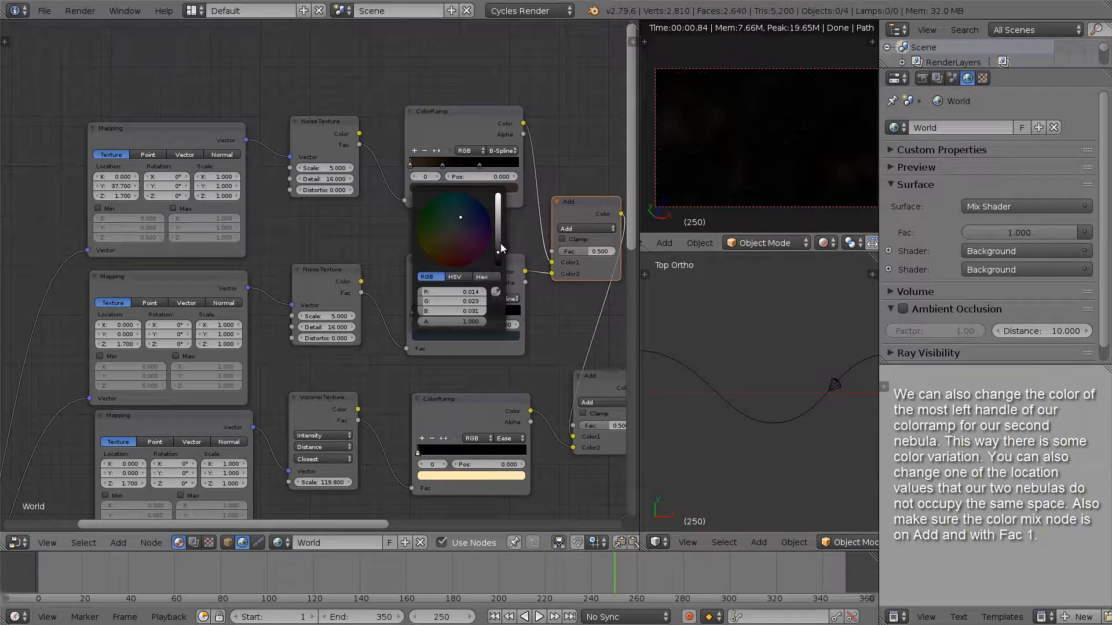
pyautogui.moveTo(486, 223); pyautogui.dragTo(472, 218)
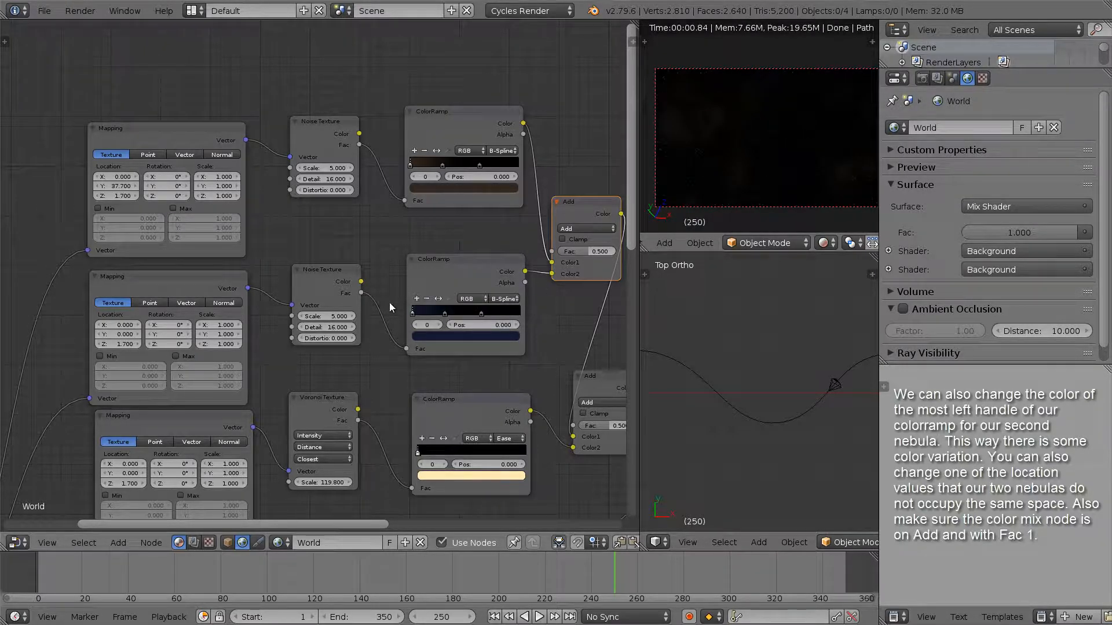
pyautogui.moveTo(555, 301); pyautogui.dragTo(485, 305, button='middle')
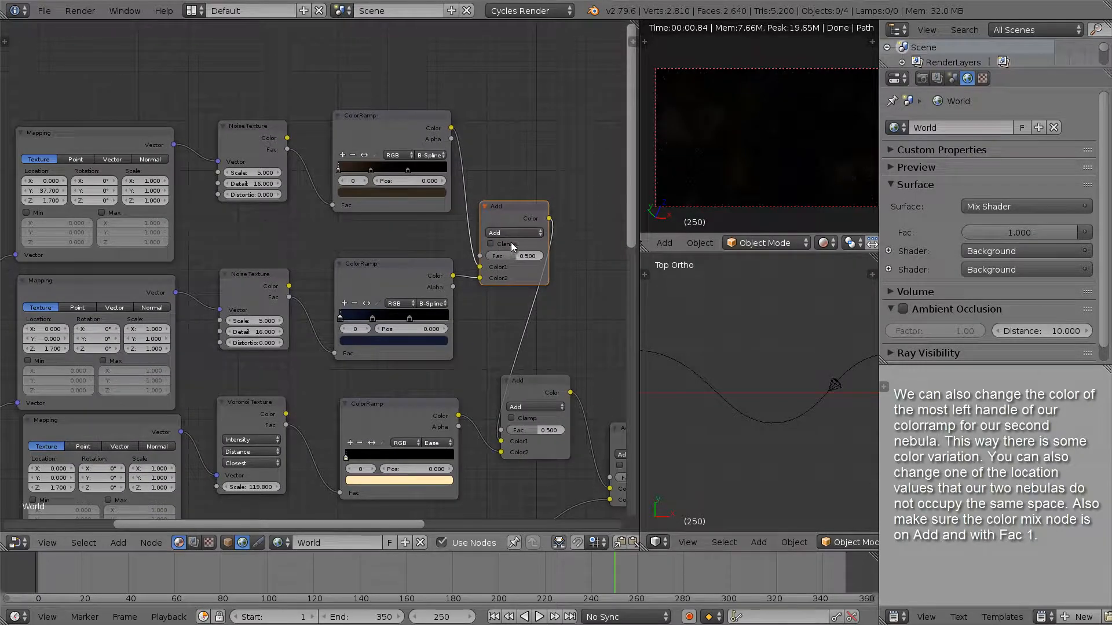
pyautogui.moveTo(515, 256); pyautogui.dragTo(565, 256)
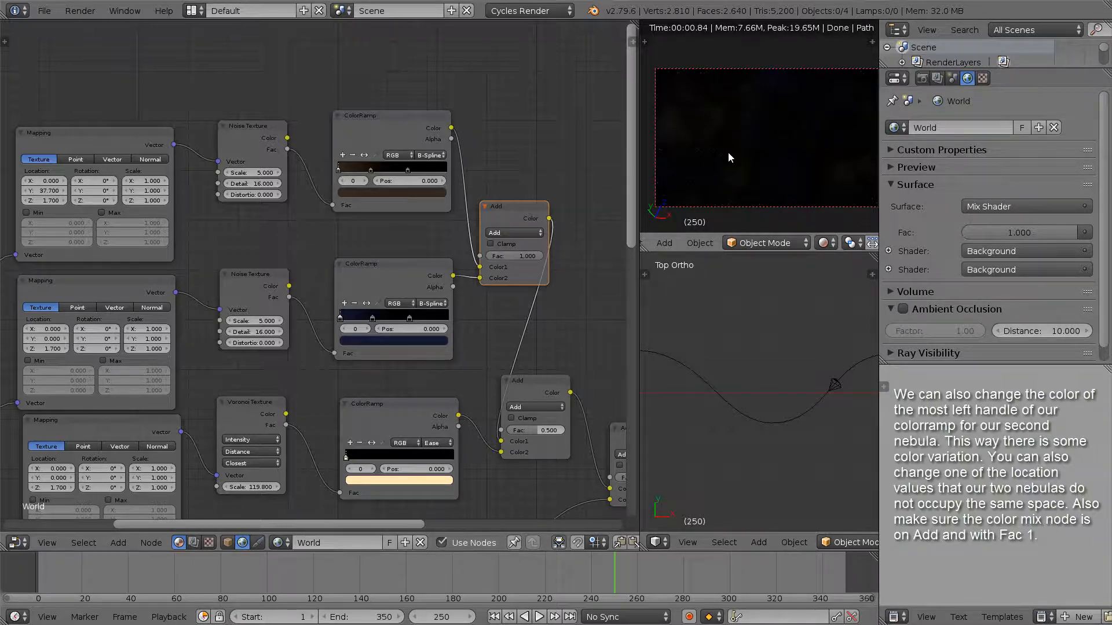
# - Try a dim orange-brown on the top noise ColorRamp's first handle, RGB 0.031, 0.014, 0.003
pyautogui.click(382, 193)
pyautogui.moveTo(381, 114); pyautogui.dragTo(377, 116)
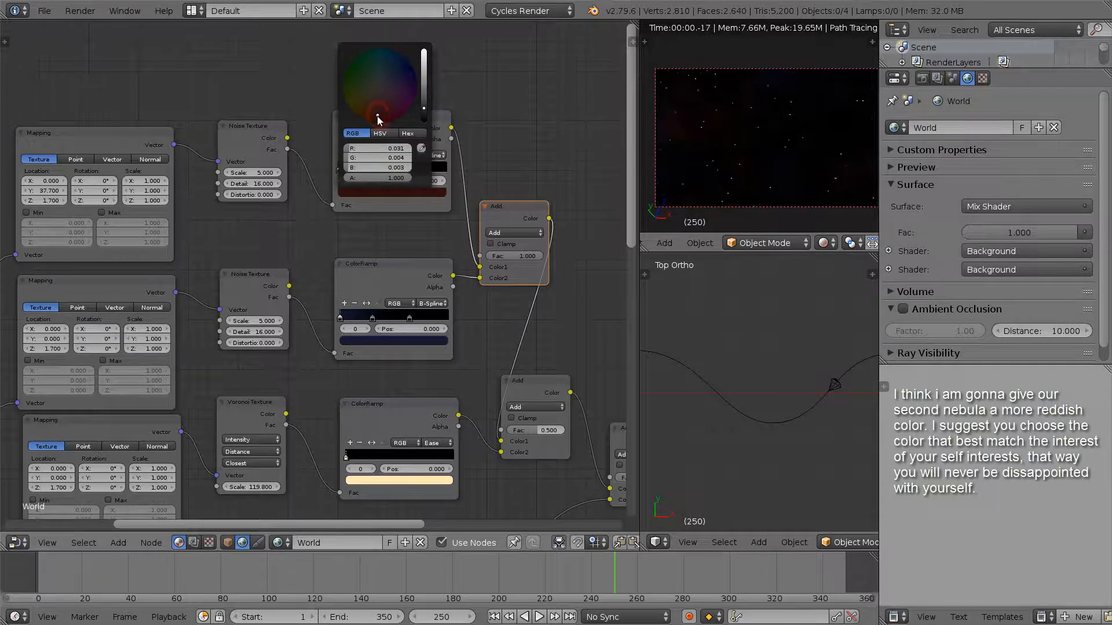
pyautogui.click(375, 116)
pyautogui.moveTo(374, 116); pyautogui.dragTo(364, 110)
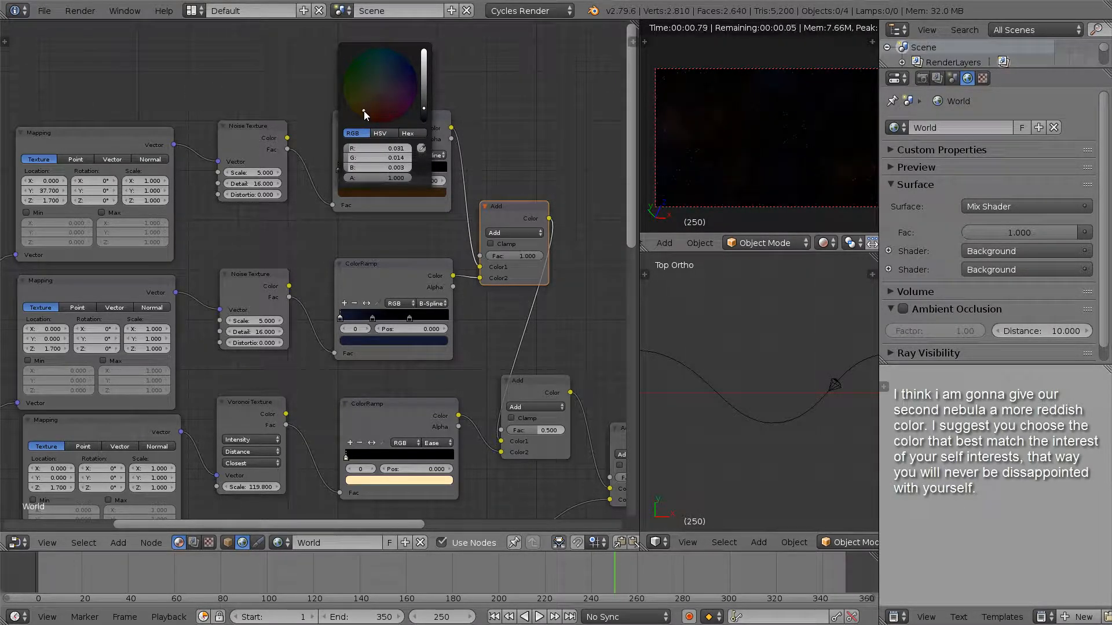
# - Tone the lower noise ColorRamp's first handle to a slightly grayer blue and recolor the top one's first handle to dark red
pyautogui.click(366, 340)
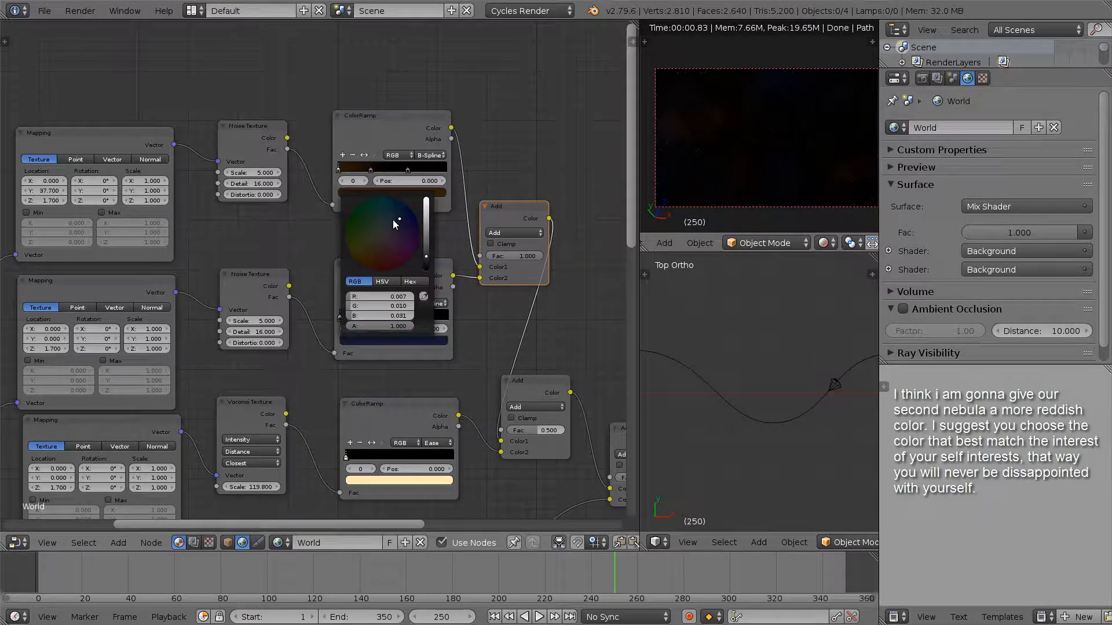
pyautogui.click(394, 220)
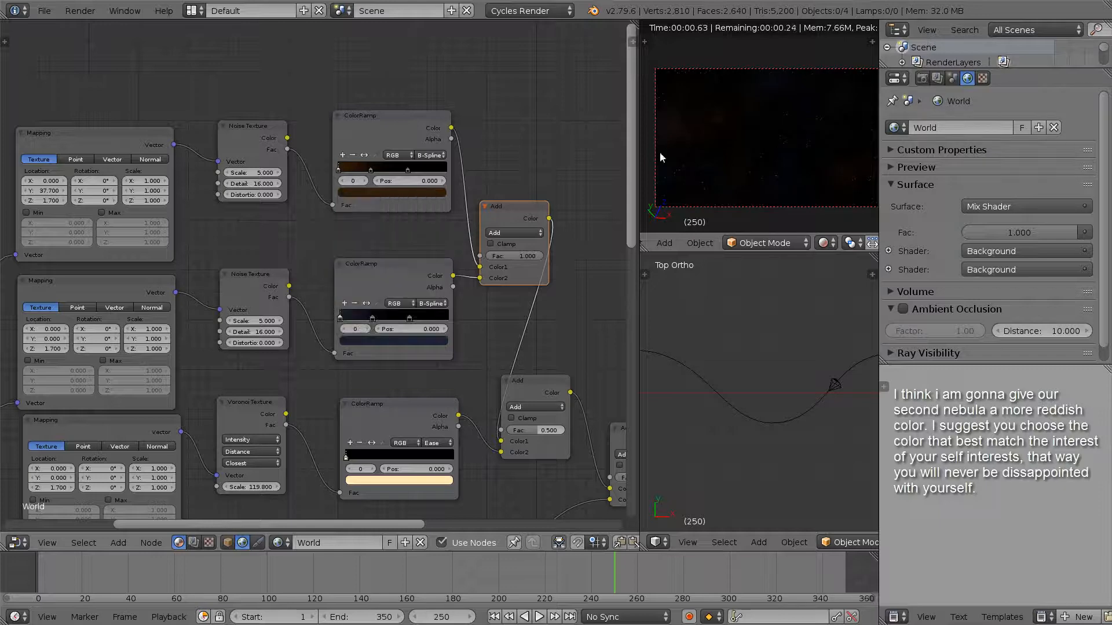
pyautogui.click(398, 192)
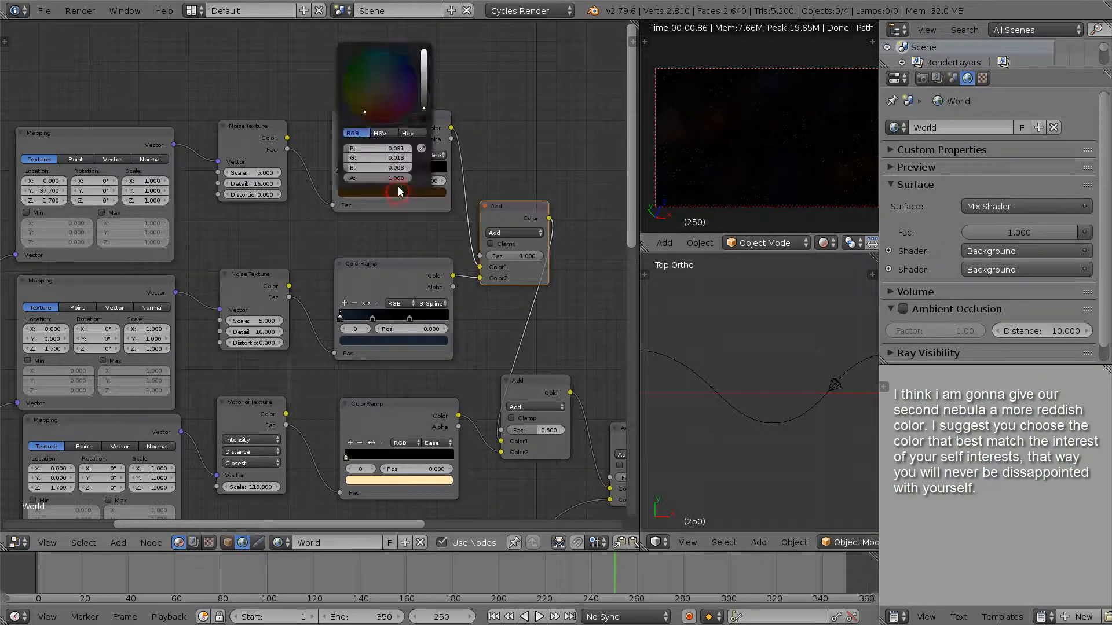
pyautogui.click(380, 120)
pyautogui.moveTo(380, 120); pyautogui.dragTo(381, 106)
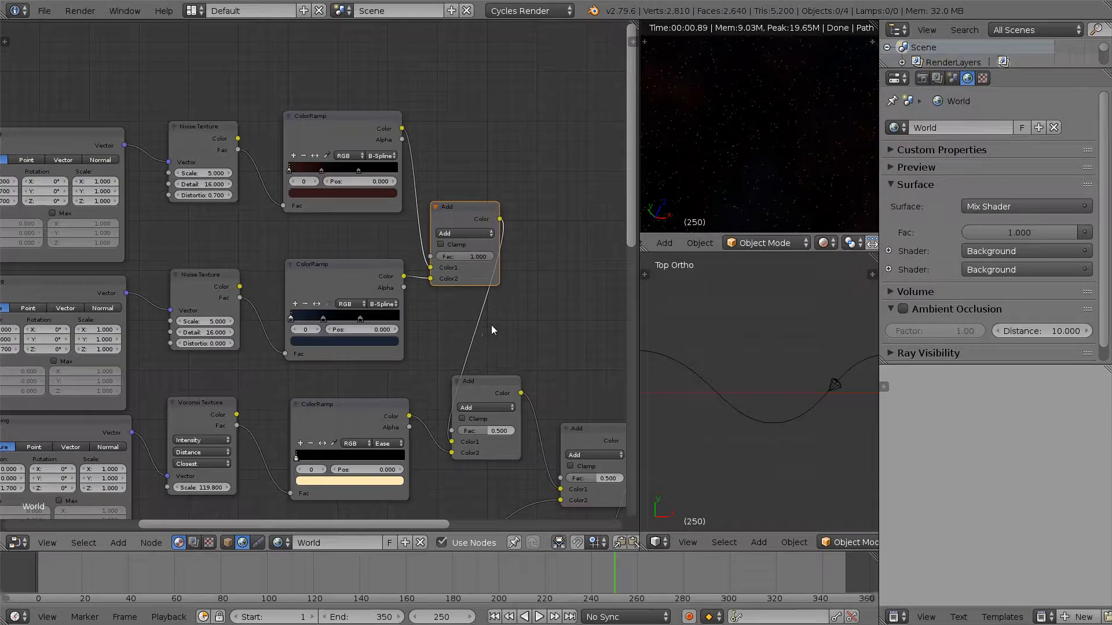
# - Try positions 0.005 and 0.025 on the second handle of the second-from-bottom star layer's ColorRamp
pyautogui.moveTo(491, 325); pyautogui.dragTo(541, 120, button='middle')
pyautogui.scroll(-2, 504, 255)
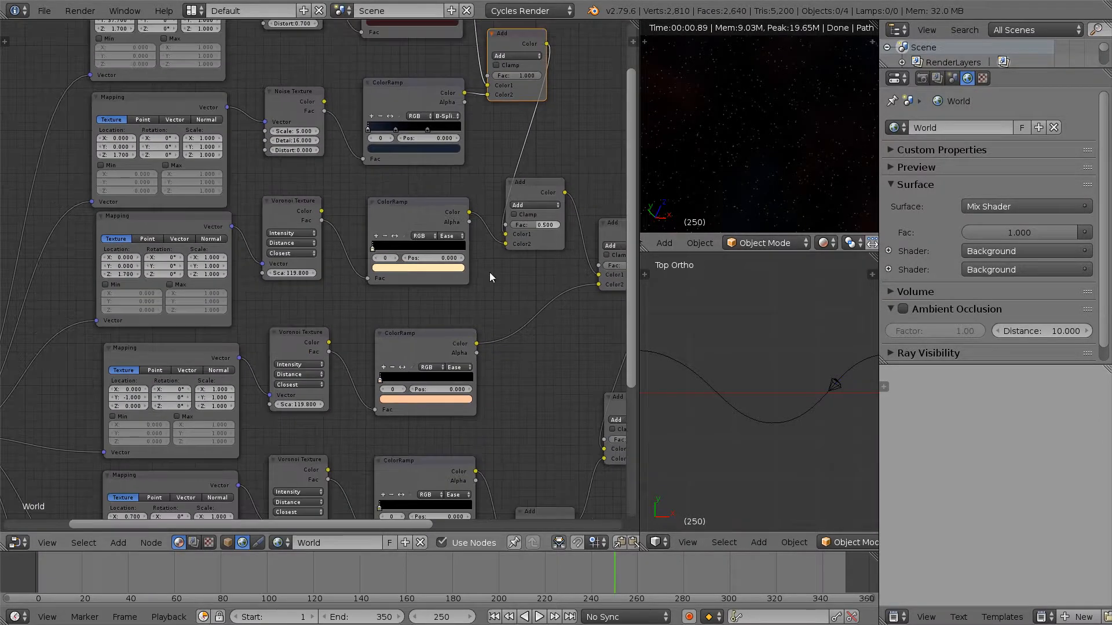
pyautogui.moveTo(490, 277); pyautogui.dragTo(484, 157, button='middle')
pyautogui.scroll(-2, 469, 194)
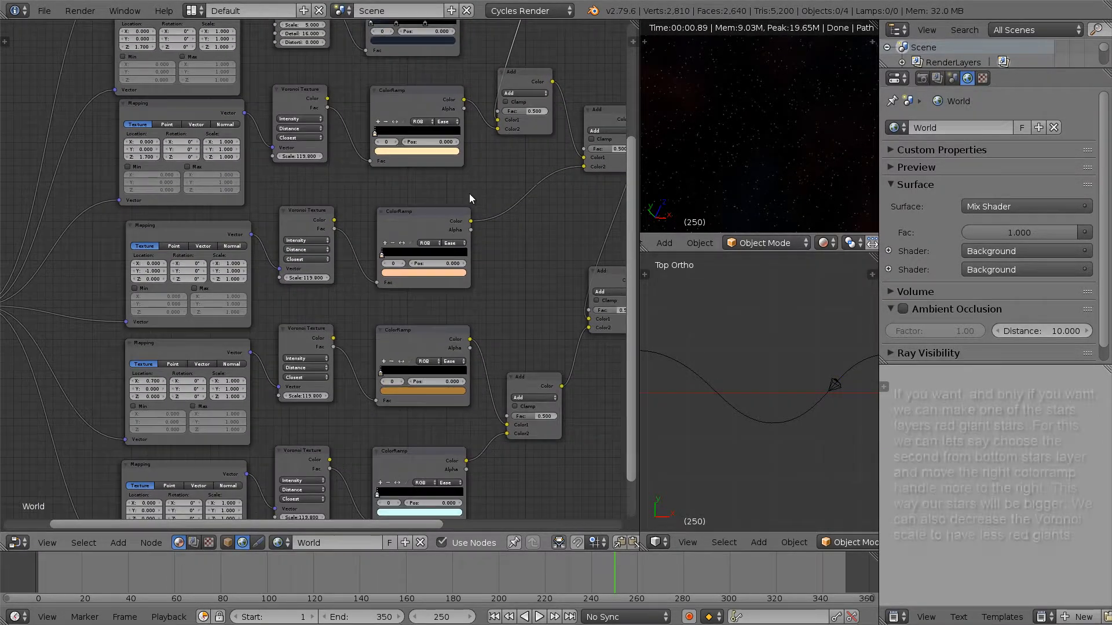
pyautogui.moveTo(498, 252); pyautogui.dragTo(501, 215, button='middle')
pyautogui.click(434, 185)
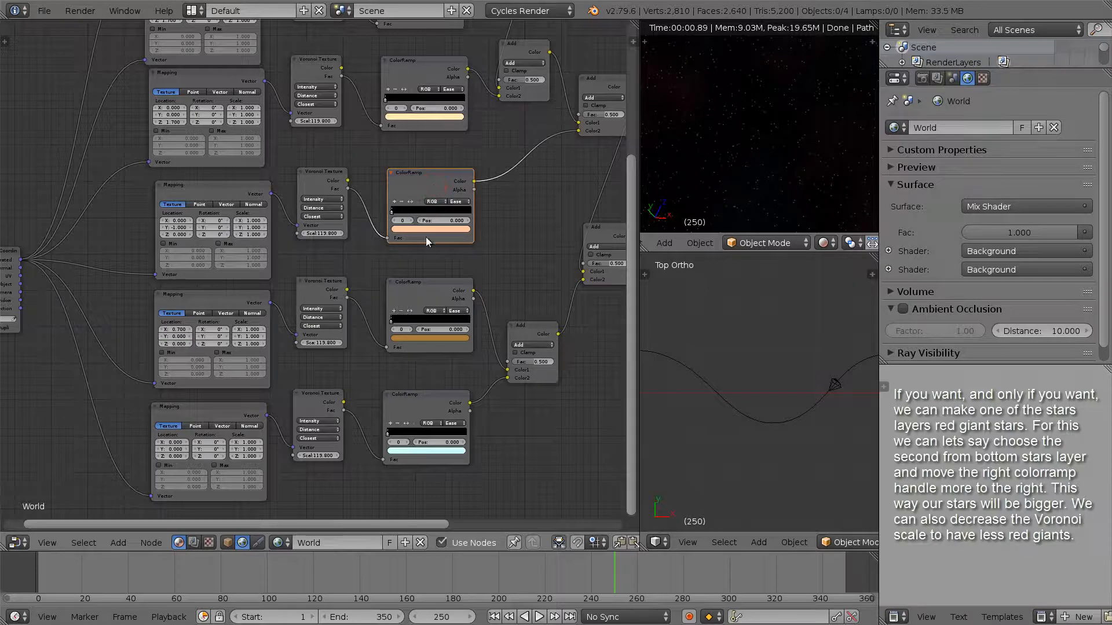
pyautogui.click(418, 297)
pyautogui.scroll(3, 445, 327)
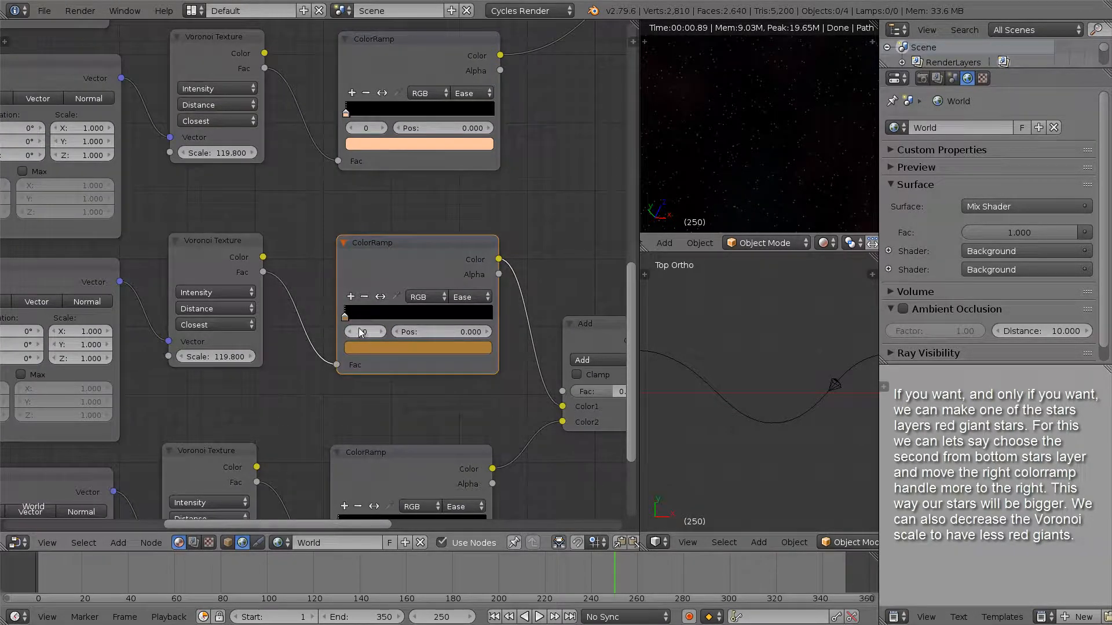
pyautogui.click(380, 332)
pyautogui.click(468, 334)
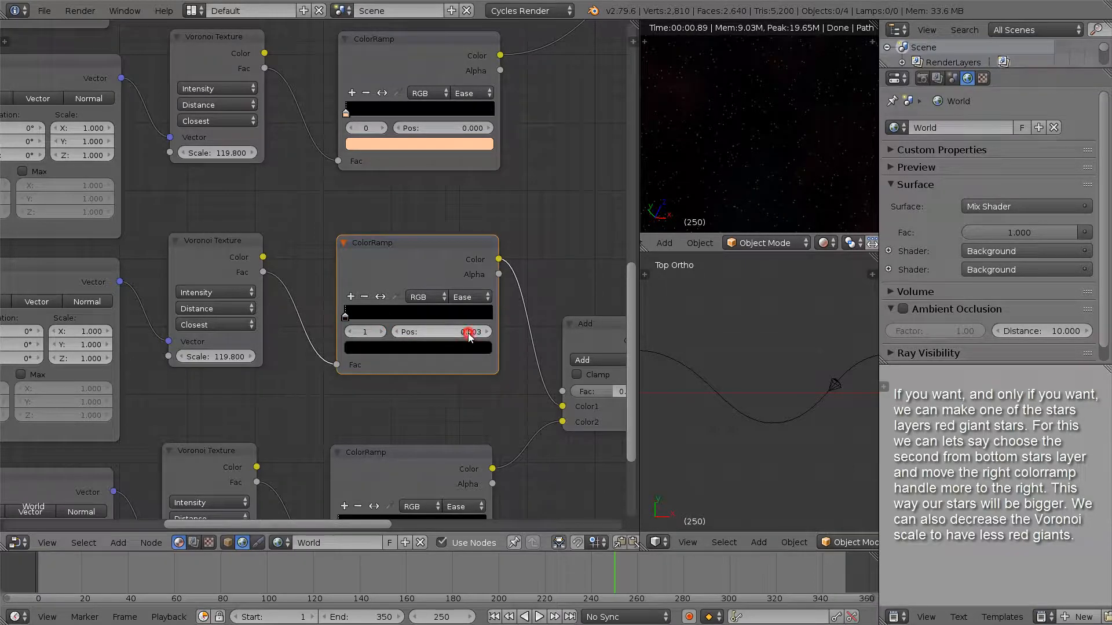
pyautogui.write('0.00')
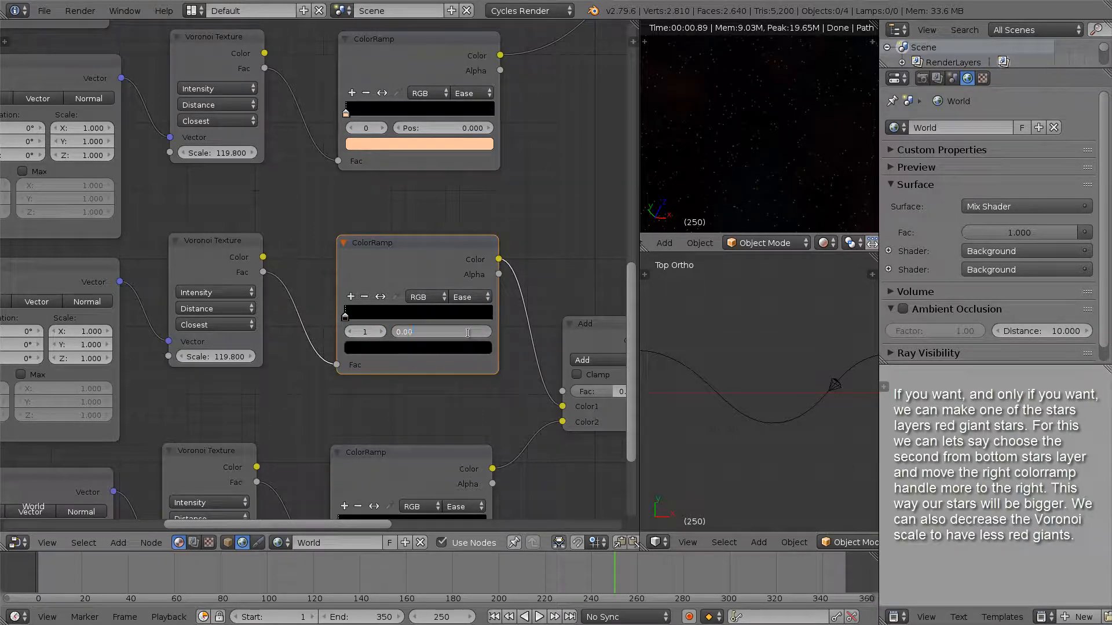
pyautogui.write('5')
pyautogui.press('Return')
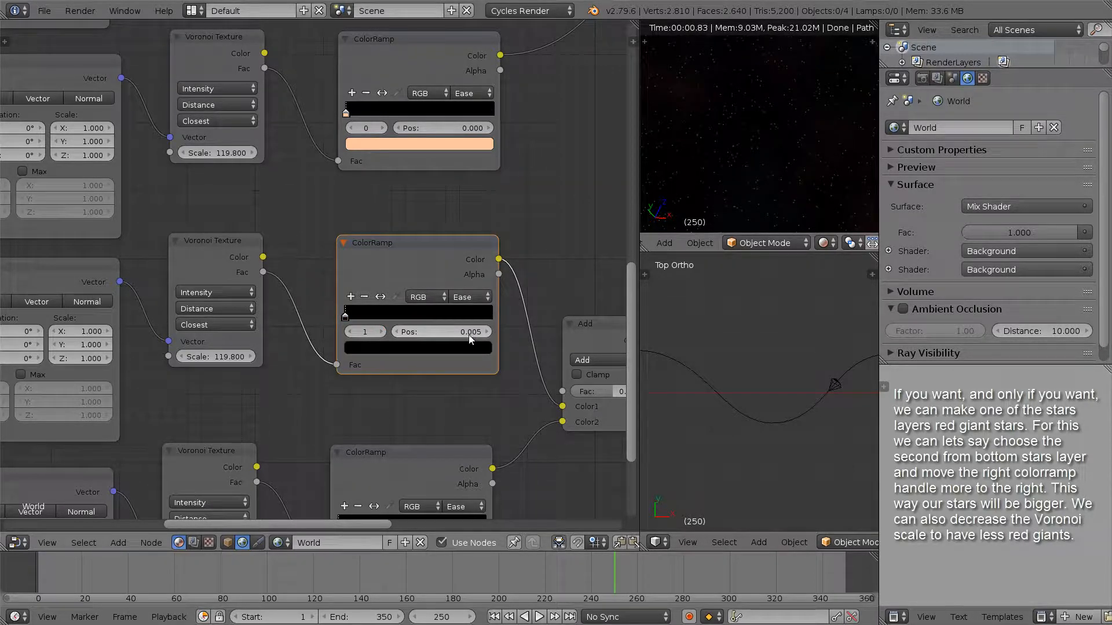
pyautogui.moveTo(468, 332); pyautogui.dragTo(472, 332)
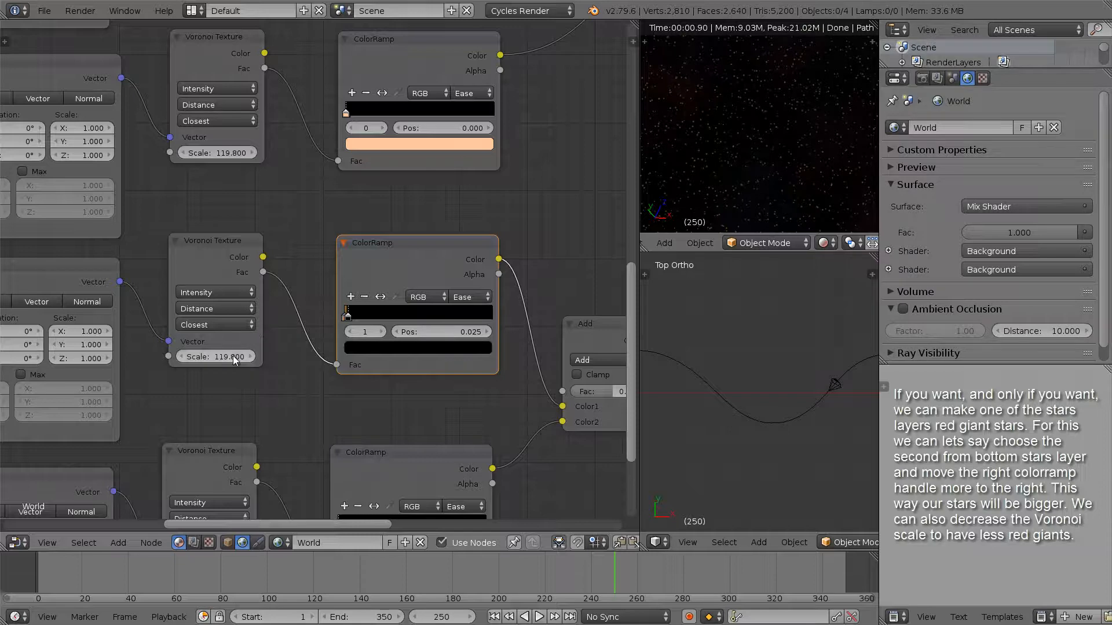
# - Set the second-from-bottom star layer's Voronoi scale to 26.800 and its ColorRamp's second handle to position 0.003
pyautogui.moveTo(233, 357); pyautogui.dragTo(797, 362)
pyautogui.moveTo(472, 332); pyautogui.dragTo(454, 332)
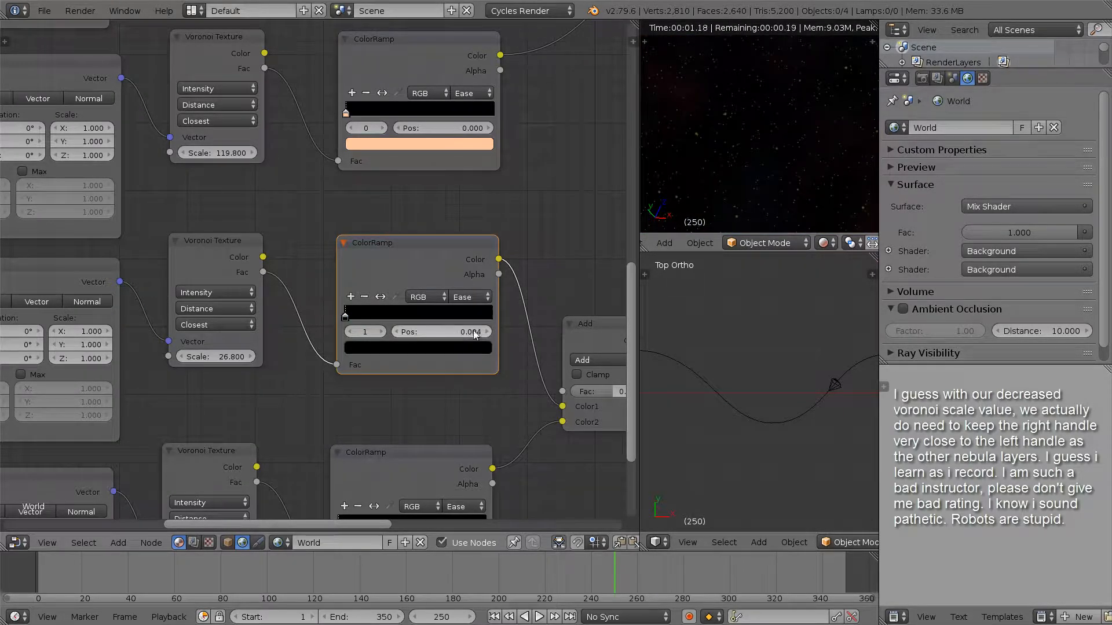
pyautogui.click(473, 333)
pyautogui.write('0')
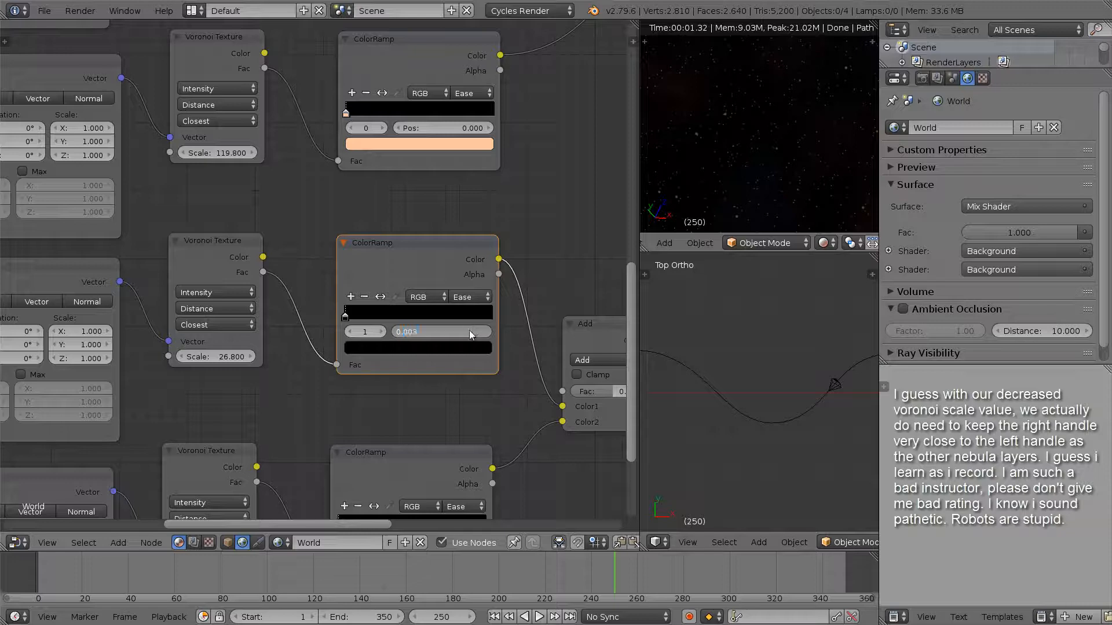
pyautogui.write('.003')
pyautogui.press('Return')
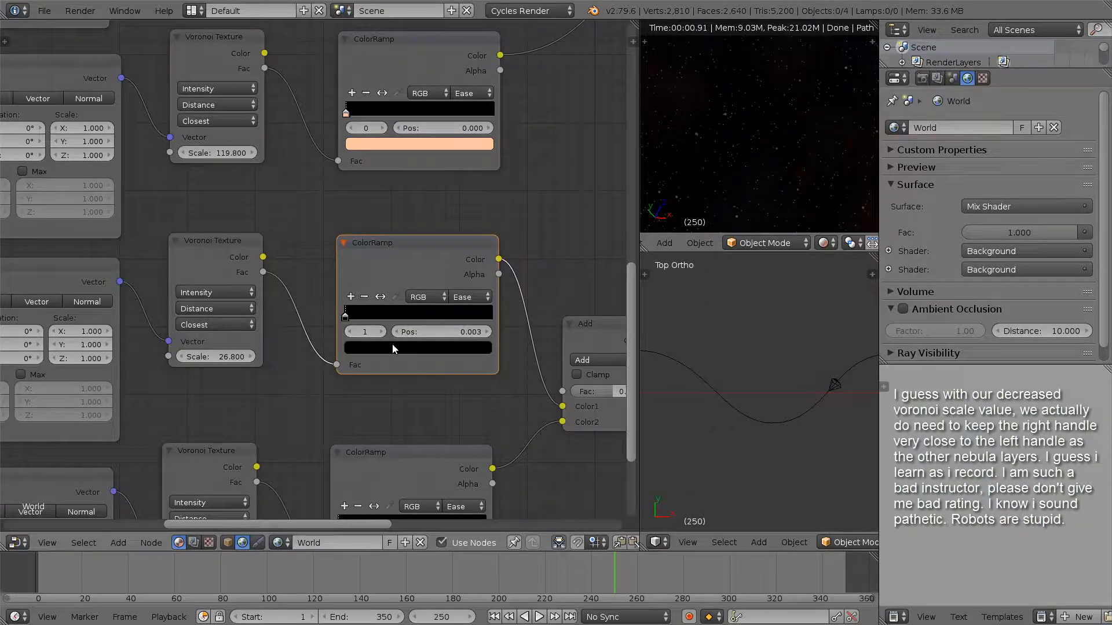
# - Recolor the second-from-bottom star layer's first ColorRamp handle to dark red and switch the rendered viewport to the camera view
pyautogui.click(350, 332)
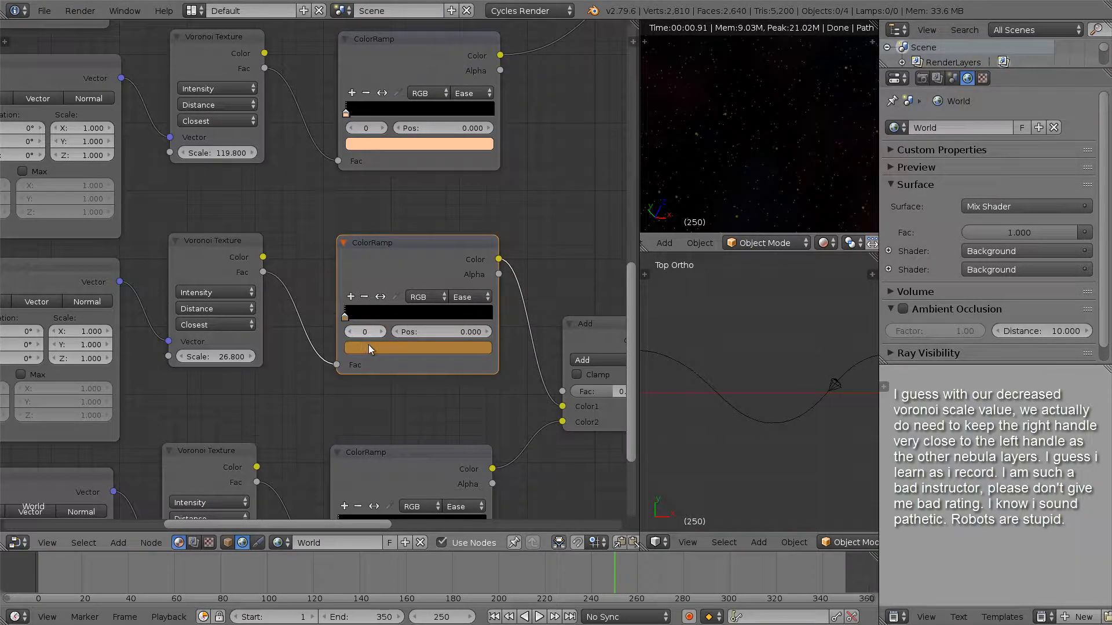
pyautogui.click(369, 345)
pyautogui.click(397, 248)
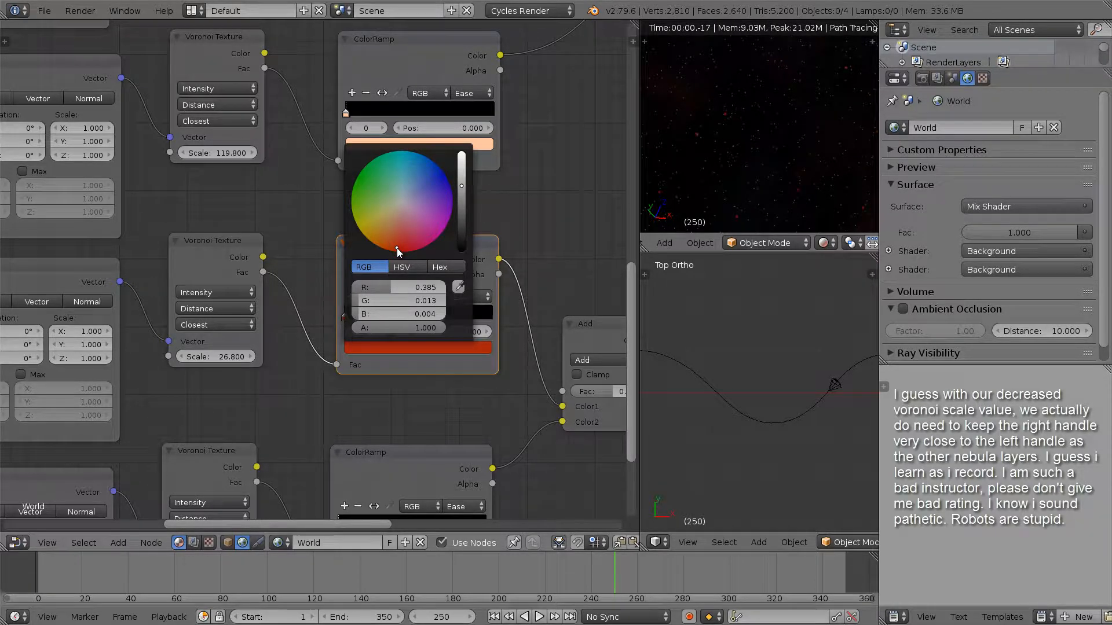
pyautogui.click(461, 212)
pyautogui.moveTo(461, 212); pyautogui.dragTo(463, 217)
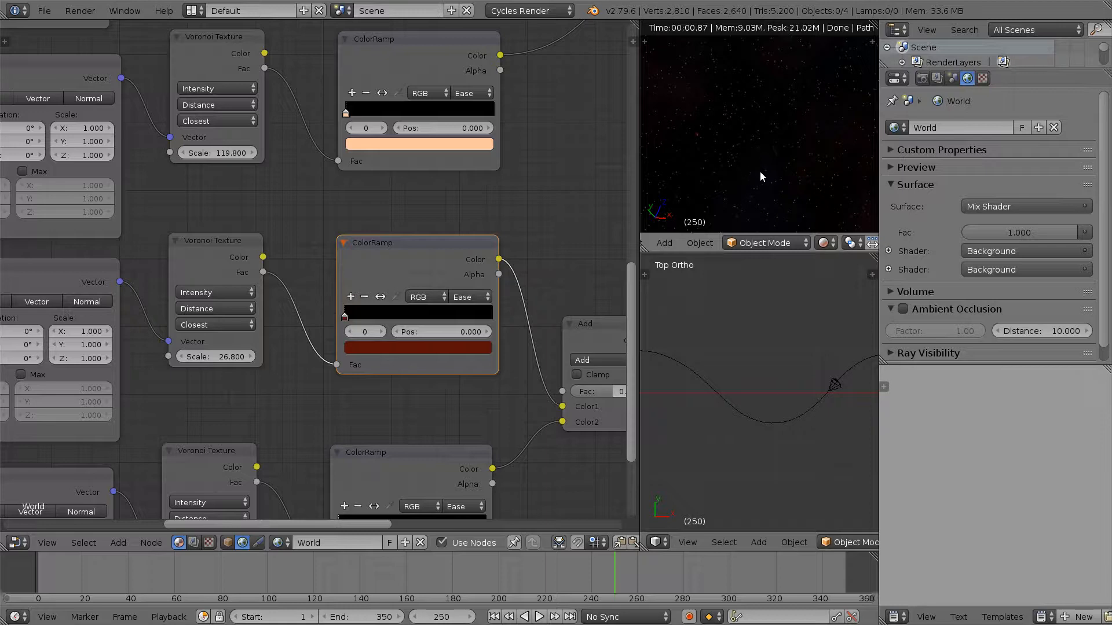
pyautogui.moveTo(765, 182); pyautogui.dragTo(771, 172, button='middle')
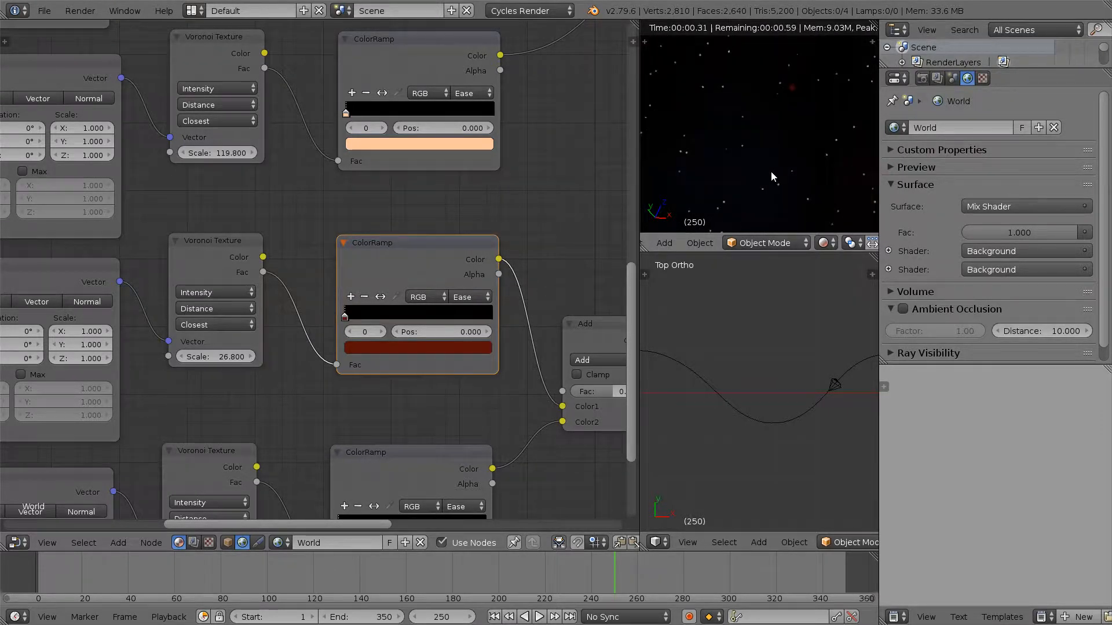
pyautogui.press('KP_0')
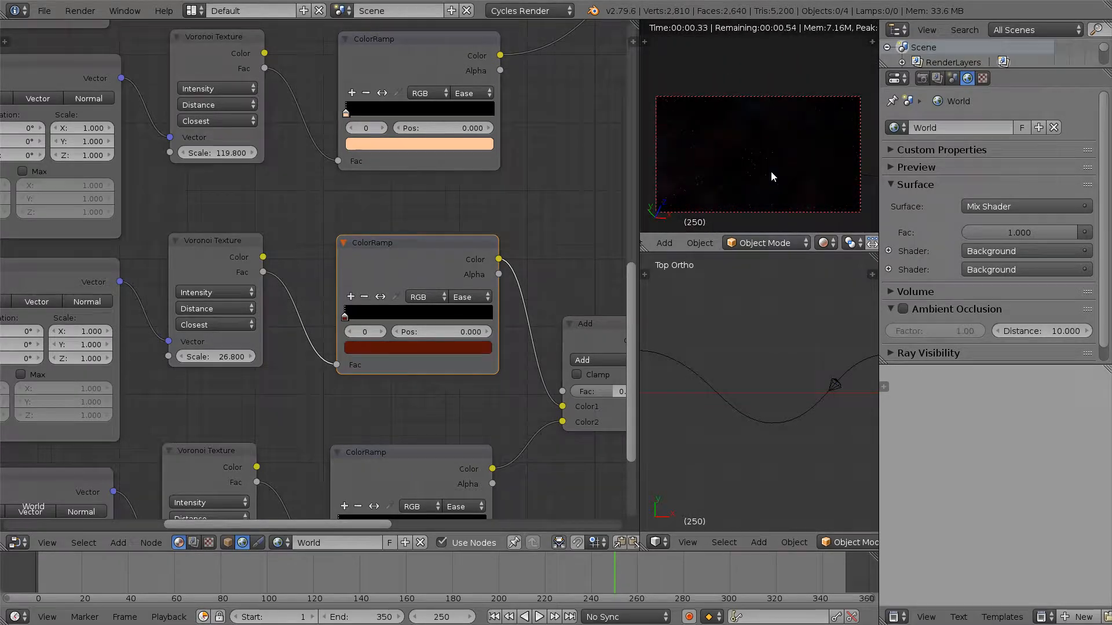
# - Duplicate the peach star layer's Mapping, Voronoi Texture and ColorRamp nodes below the bottom layer and link Texture Coordinate Generated to the new Mapping
pyautogui.scroll(-3, 506, 214)
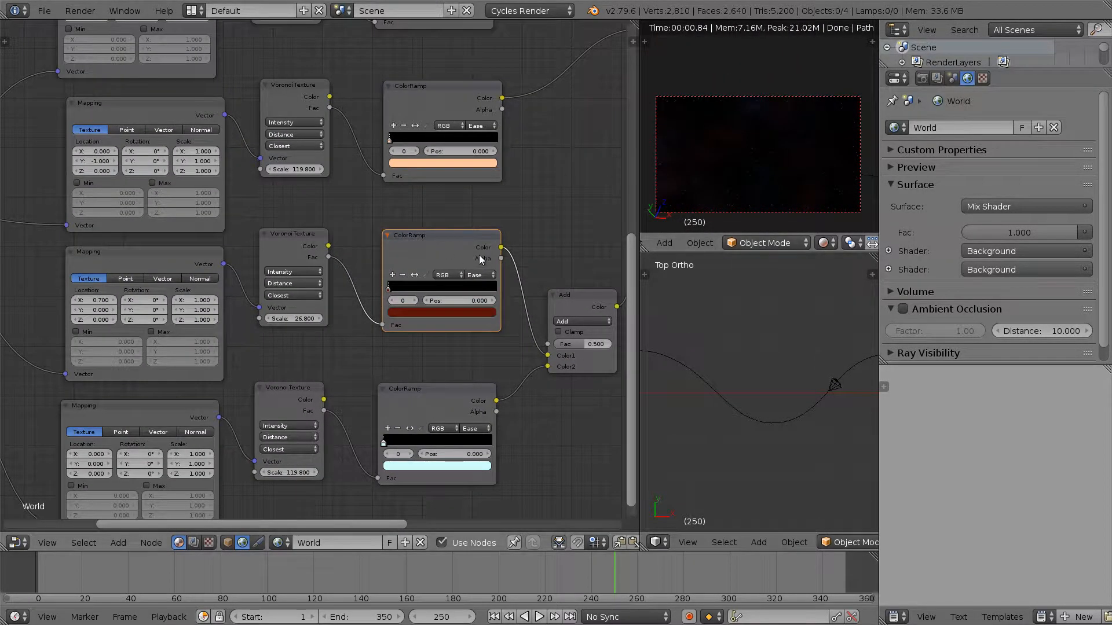
pyautogui.scroll(-11, 327, 258)
pyautogui.moveTo(413, 201); pyautogui.dragTo(422, 233, button='middle')
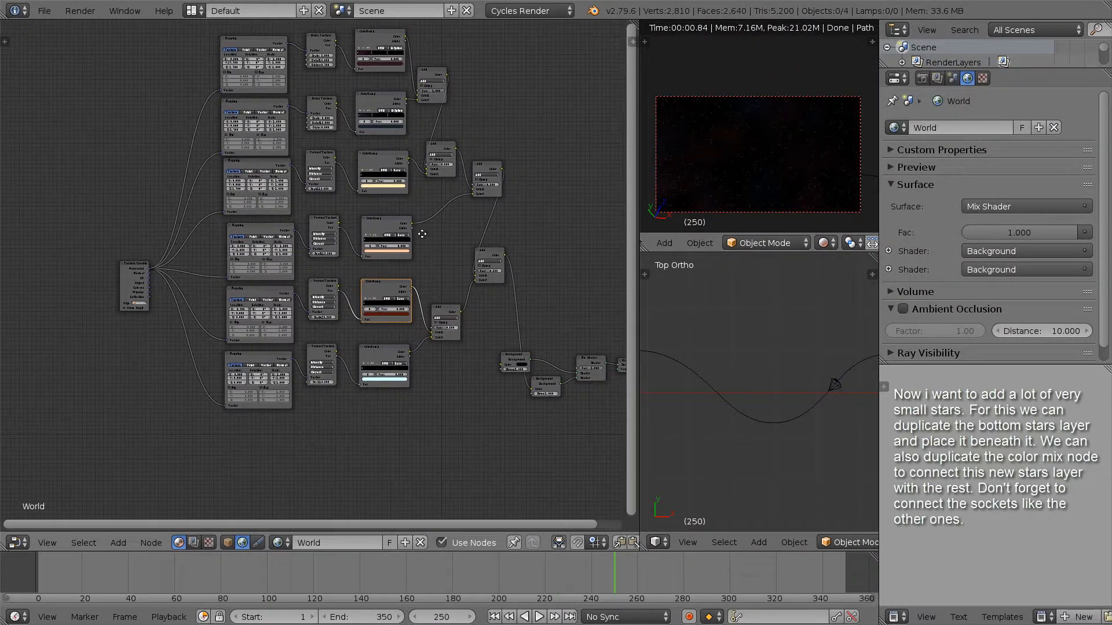
pyautogui.scroll(3, 367, 257)
pyautogui.click(258, 322)
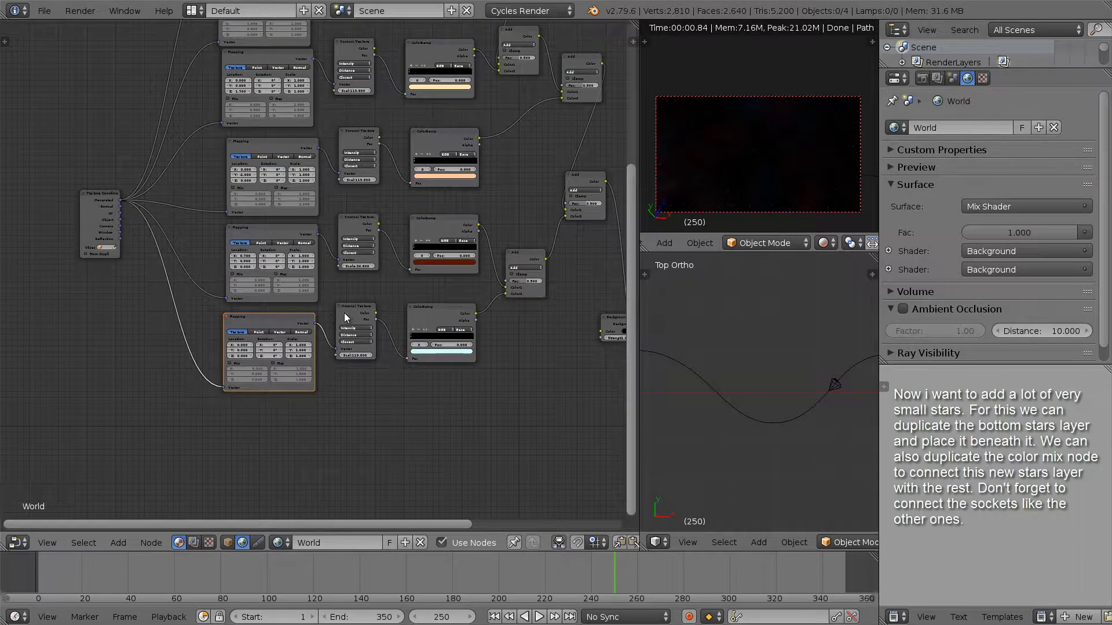
pyautogui.click(272, 147)
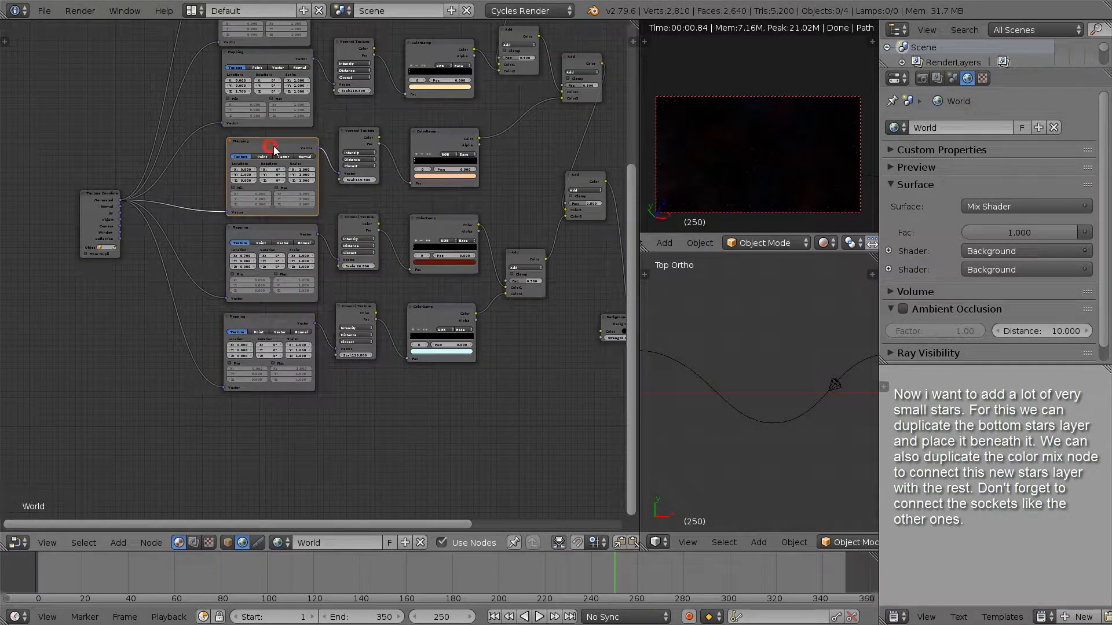
pyautogui.keyDown('shift'); pyautogui.click(350, 143); pyautogui.keyUp('shift')
pyautogui.keyDown('shift'); pyautogui.click(425, 138); pyautogui.keyUp('shift')
pyautogui.hotkey('shift', 'd')
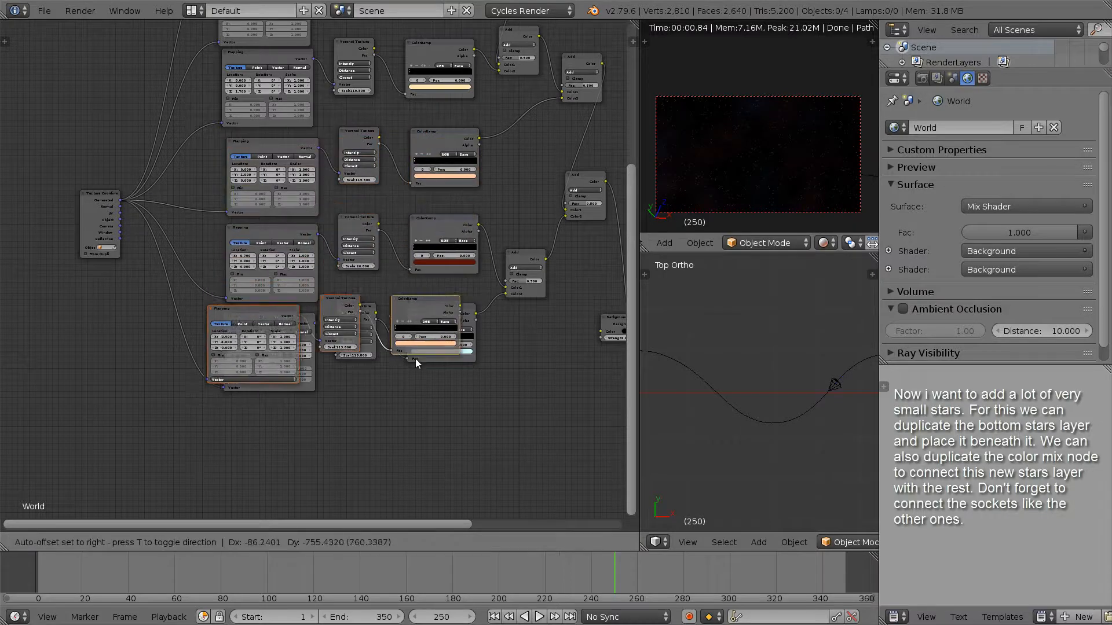
pyautogui.click(436, 414)
pyautogui.moveTo(492, 382); pyautogui.dragTo(494, 325, button='middle')
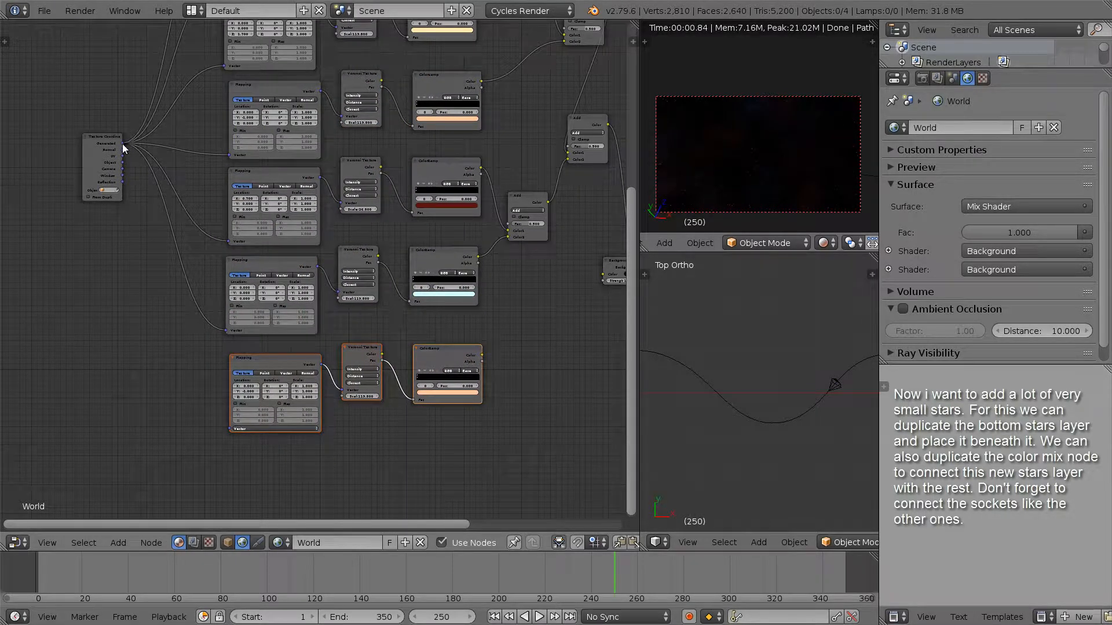
pyautogui.moveTo(123, 143); pyautogui.dragTo(239, 432)
# - Duplicate the lowest Add node, feed it the two bottom ColorRamps' colors, and link its output into the original Add node's Color2
pyautogui.moveTo(521, 308); pyautogui.dragTo(360, 279, button='middle')
pyautogui.click(363, 211)
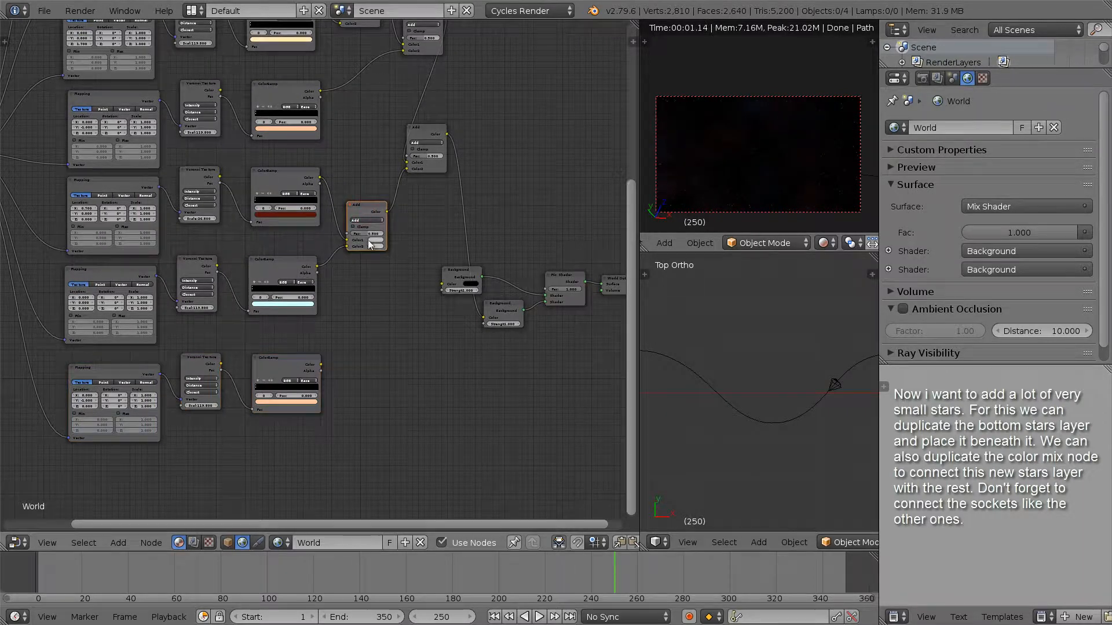
pyautogui.hotkey('shift', 'd')
pyautogui.click(358, 316)
pyautogui.moveTo(321, 366); pyautogui.dragTo(362, 280)
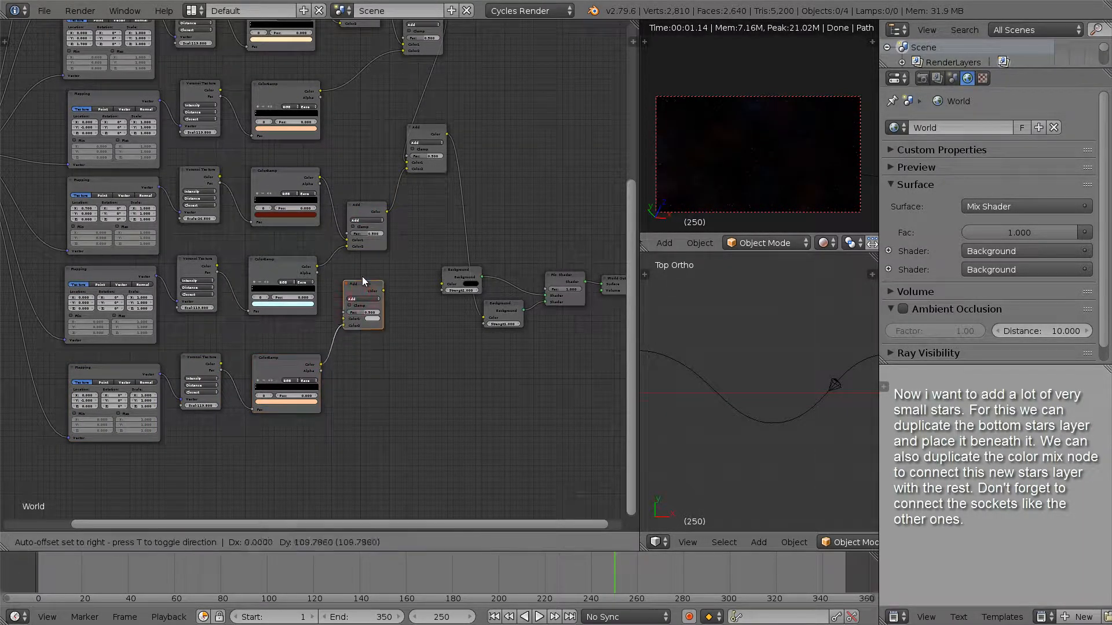
pyautogui.moveTo(359, 215); pyautogui.dragTo(386, 208)
pyautogui.moveTo(317, 267); pyautogui.dragTo(360, 269)
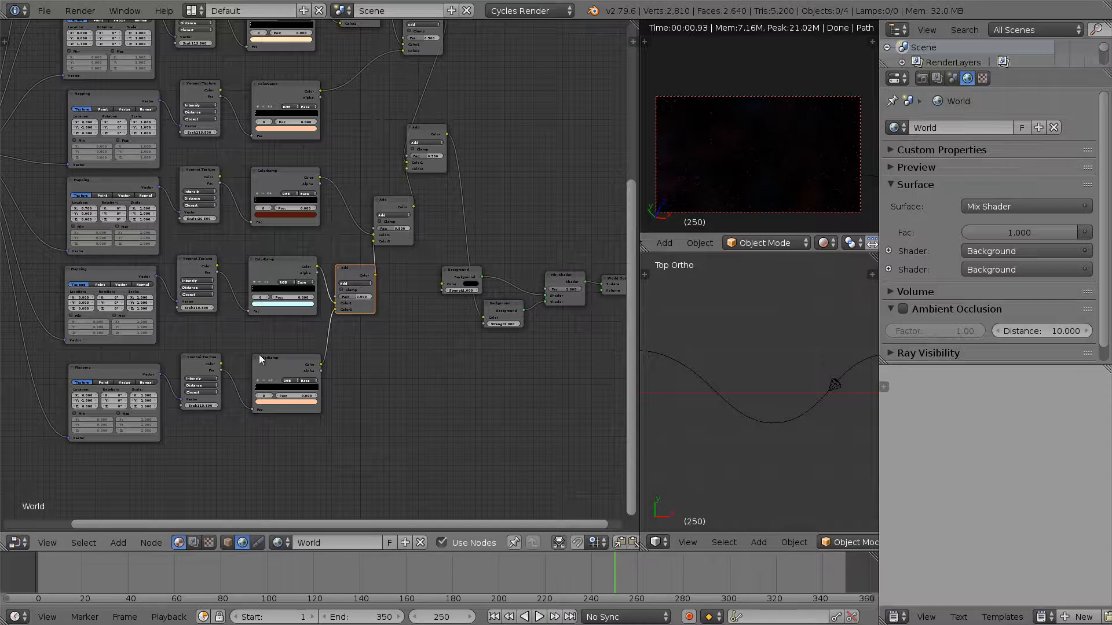
# - Set the new bottom Mapping node's X location to 6.000
pyautogui.click(93, 396)
pyautogui.write('6')
pyautogui.press('Return')
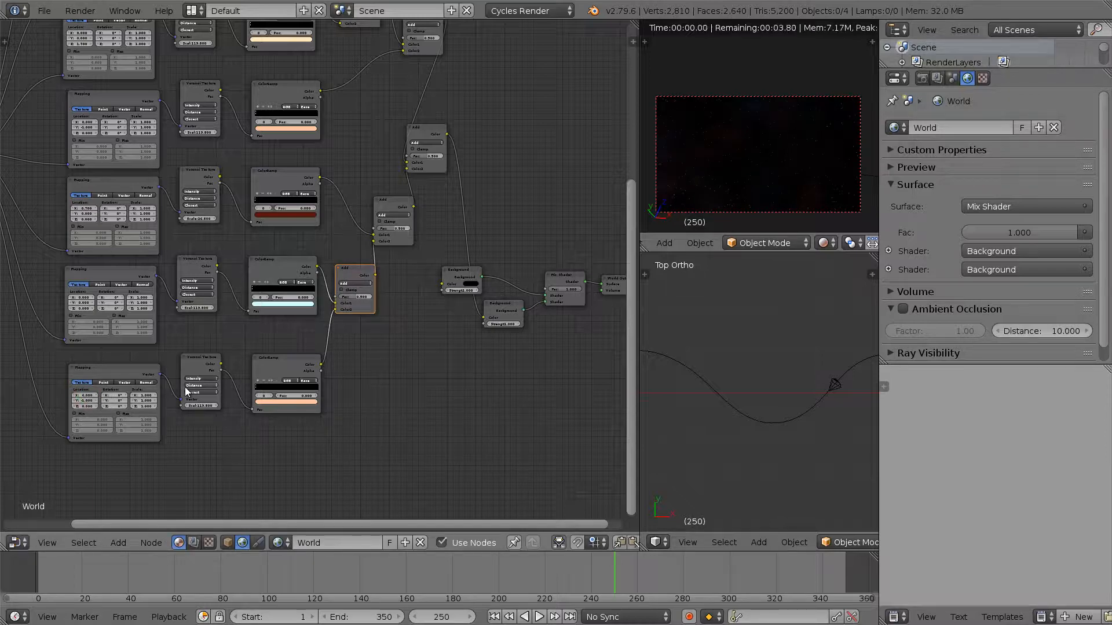
# - Raise the bottom Voronoi Texture's scale to 612.900 and inspect the small stars closely in the camera preview
pyautogui.moveTo(179, 363); pyautogui.dragTo(281, 296, button='middle')
pyautogui.scroll(3, 286, 331)
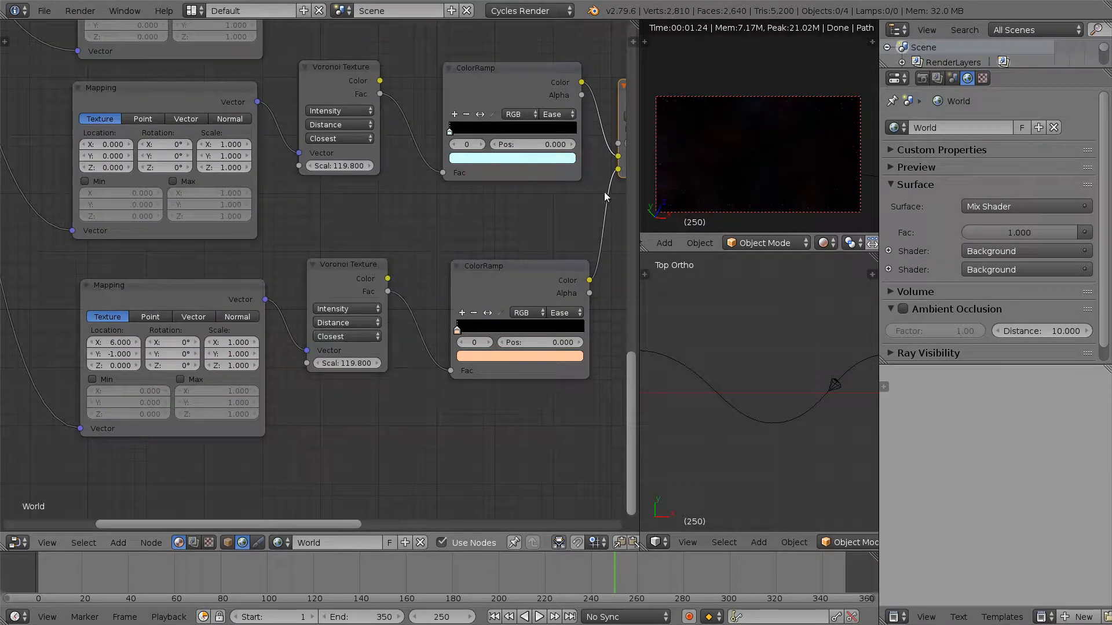
pyautogui.scroll(-3, 684, 171)
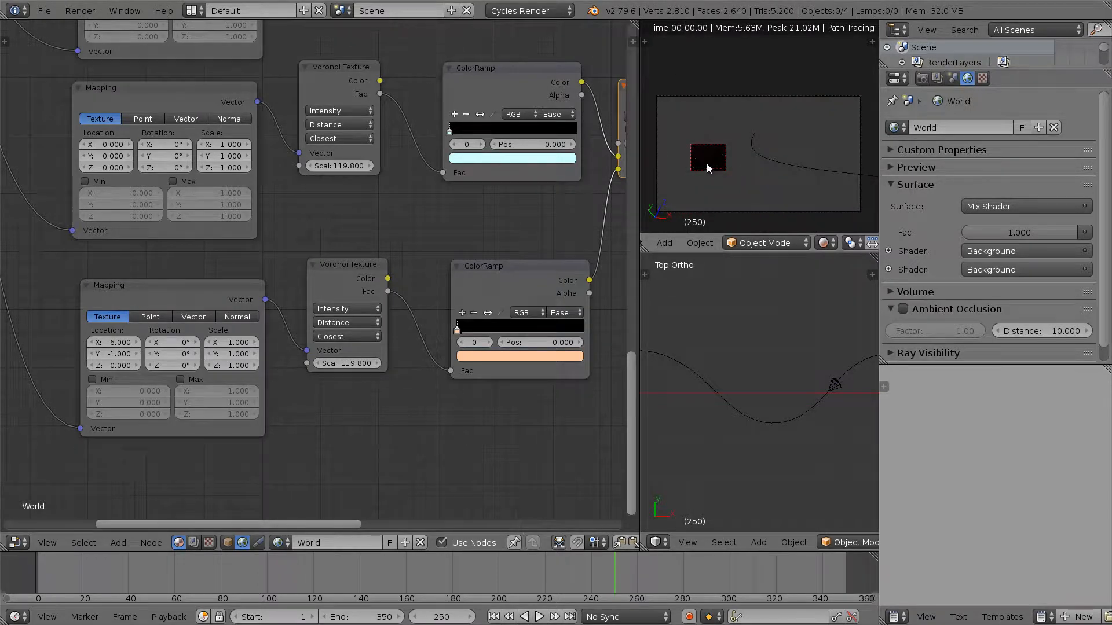
pyautogui.scroll(2, 706, 160)
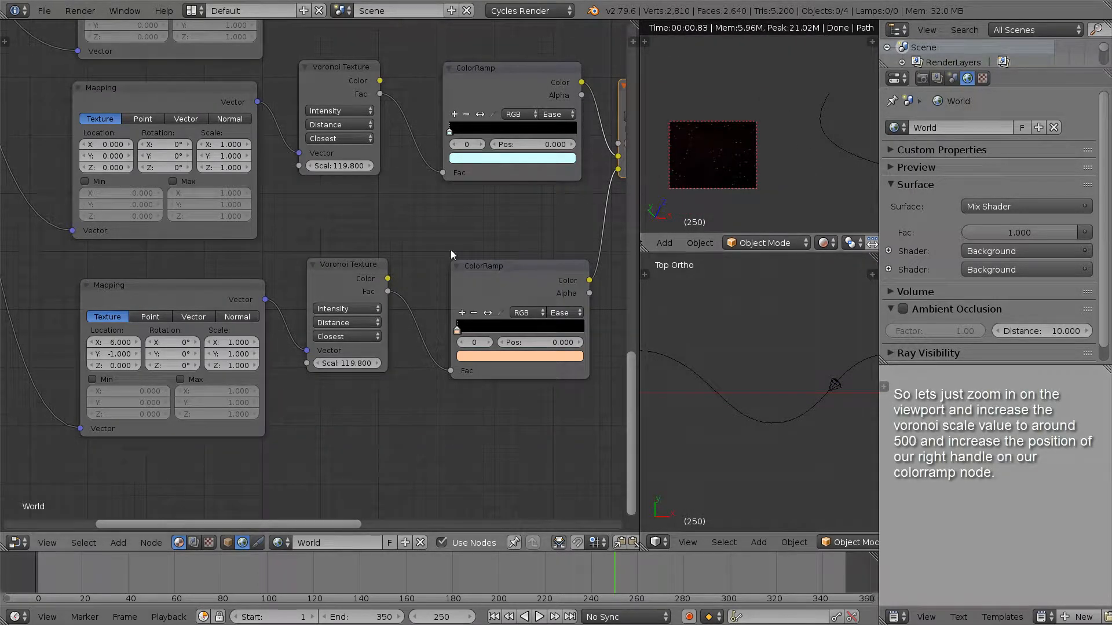
pyautogui.moveTo(356, 363); pyautogui.dragTo(935, 301)
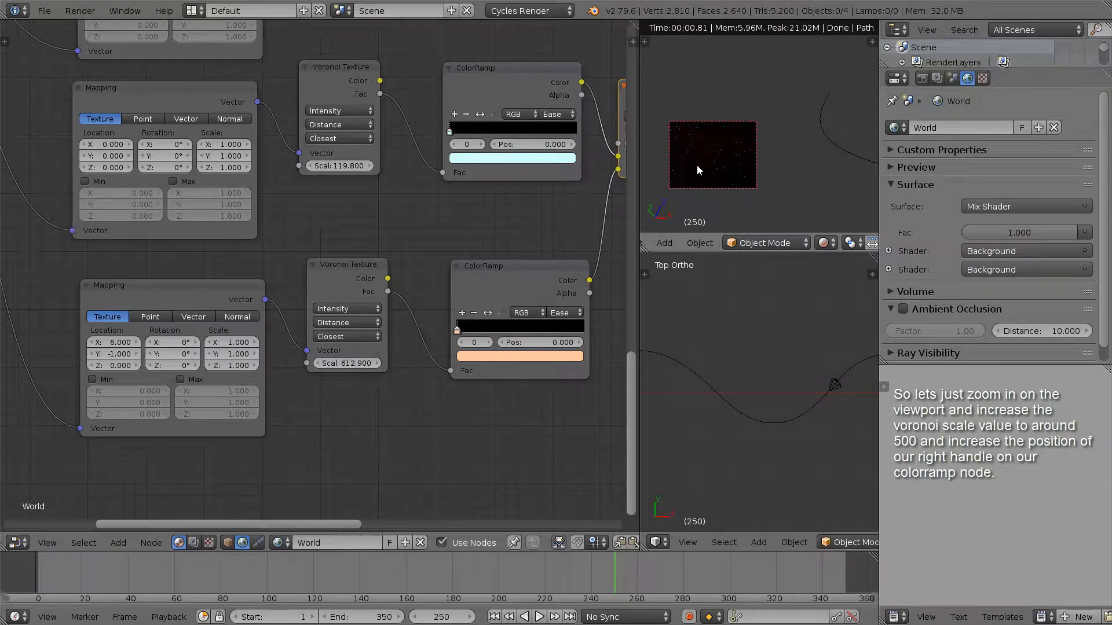
pyautogui.scroll(1, 700, 164)
pyautogui.scroll(2, 700, 162)
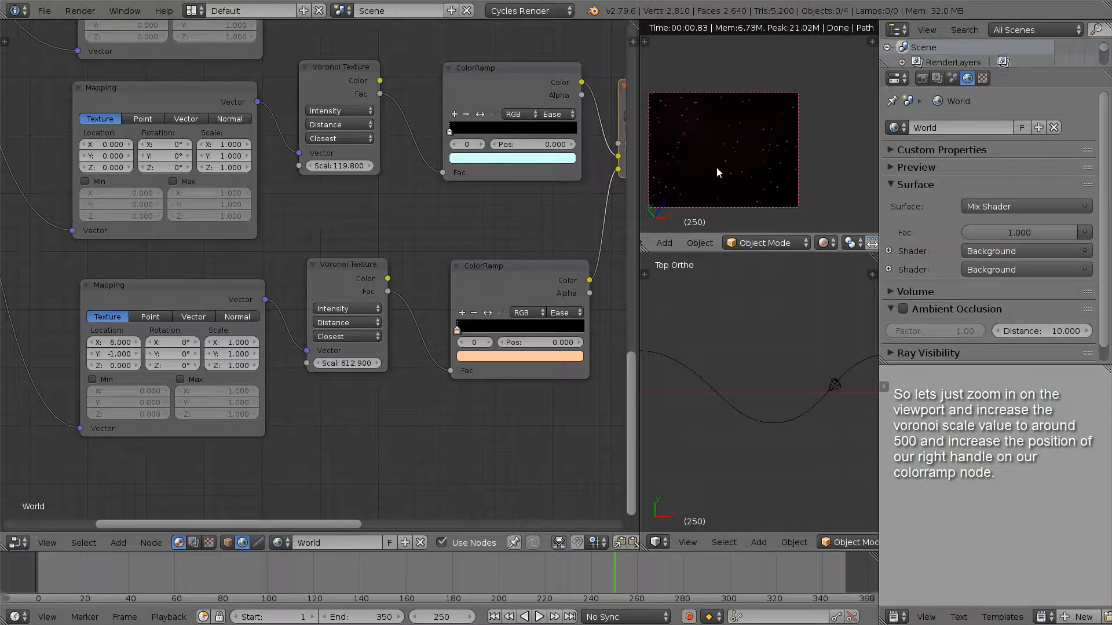
# - Move the bottom ColorRamp's second handle to position 0.083, keeping the first handle at 0.000
pyautogui.click(579, 343)
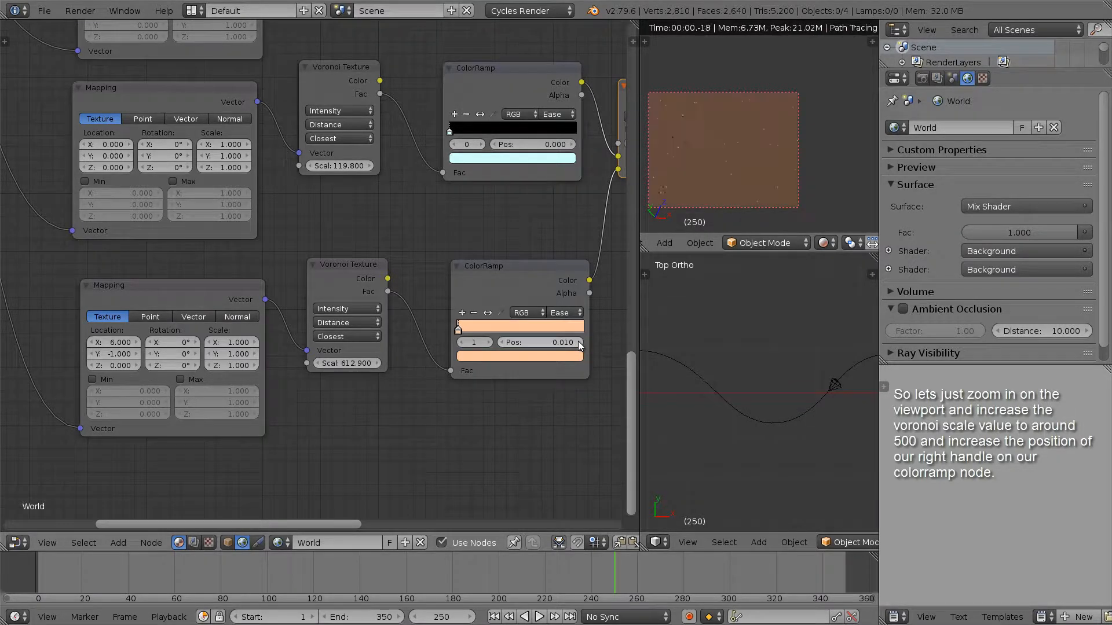
pyautogui.moveTo(506, 344); pyautogui.dragTo(490, 342)
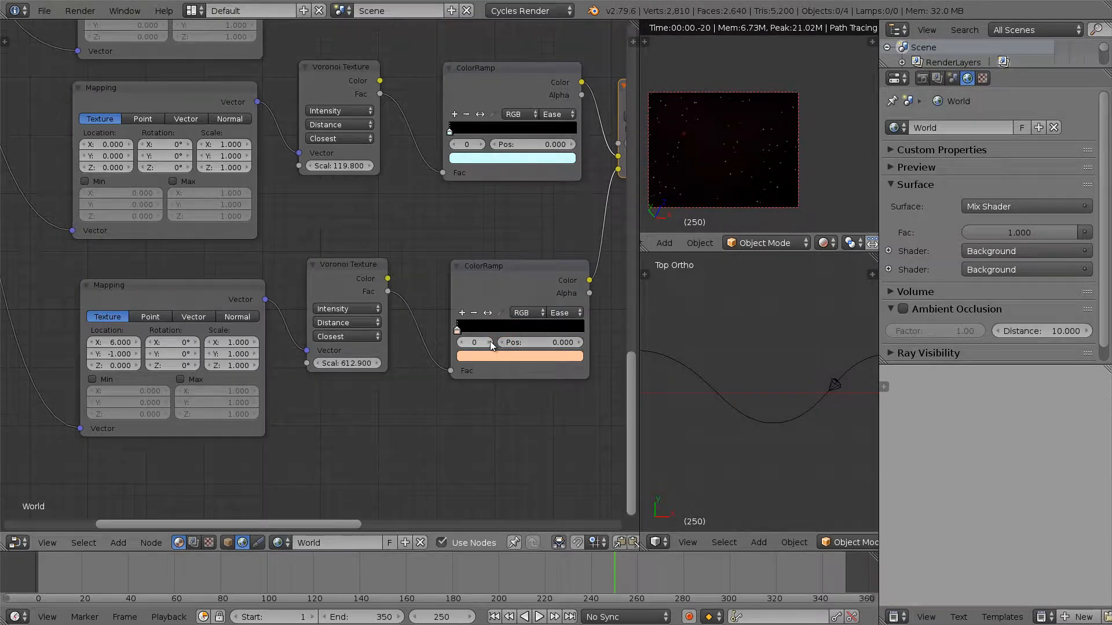
pyautogui.click(580, 343)
pyautogui.click(578, 342)
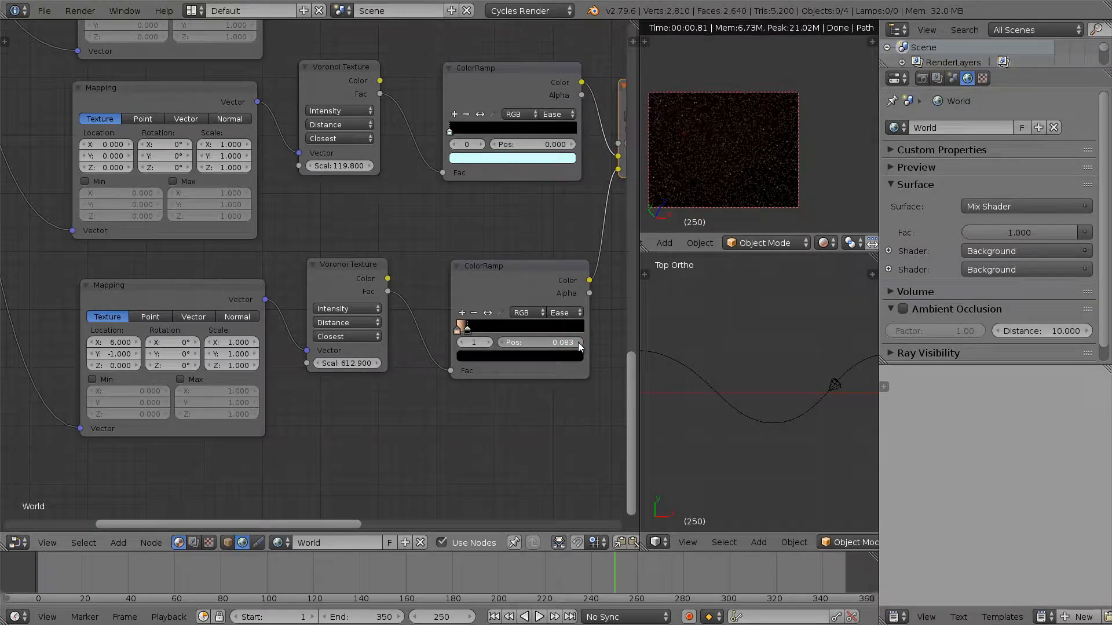
# - Set the bottom Voronoi Texture's scale to 400
pyautogui.click(344, 361)
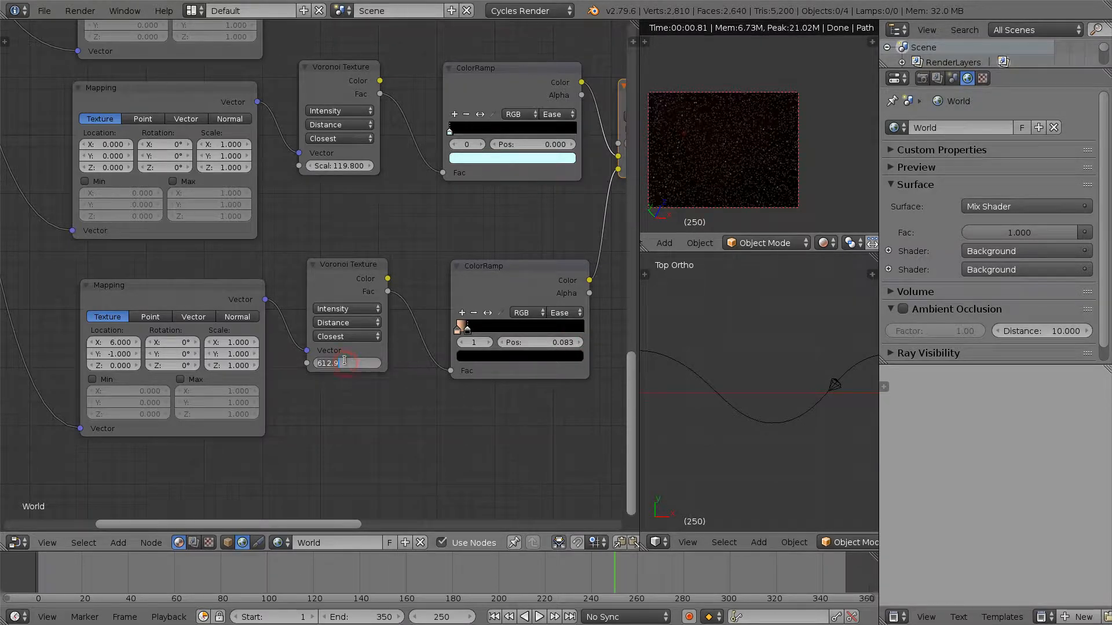
pyautogui.write('10')
pyautogui.press('Return')
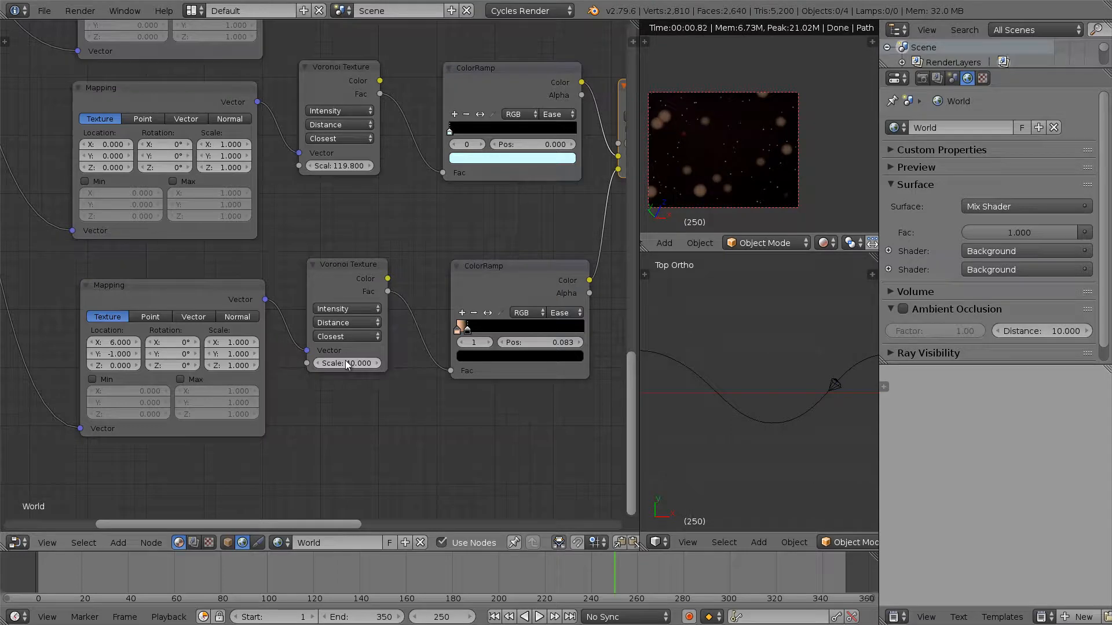
pyautogui.click(350, 364)
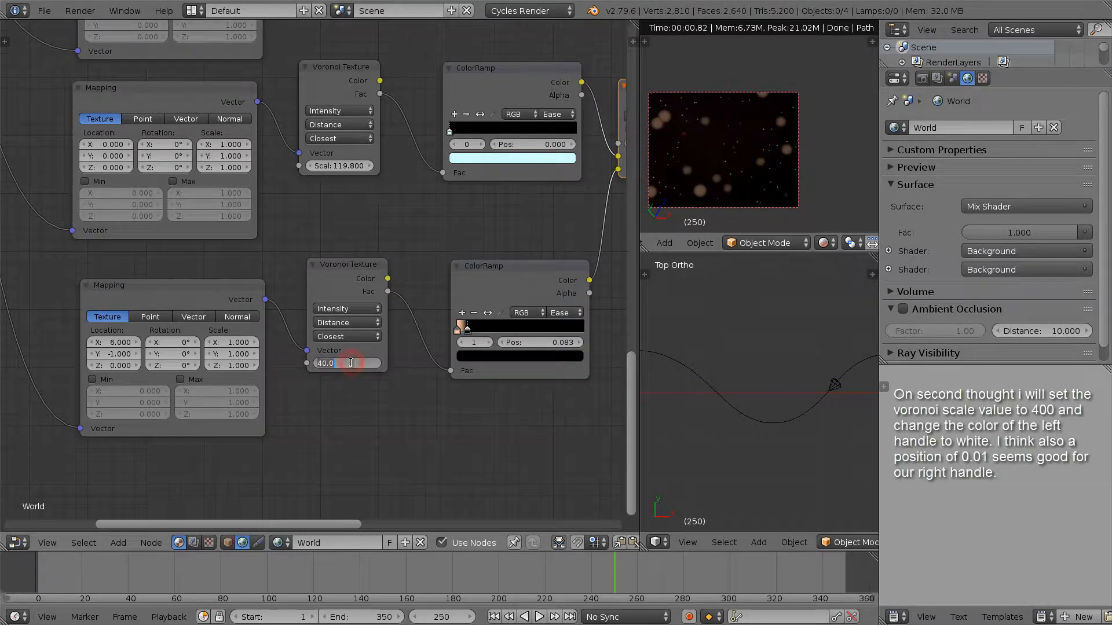
pyautogui.write('400')
pyautogui.press('Return')
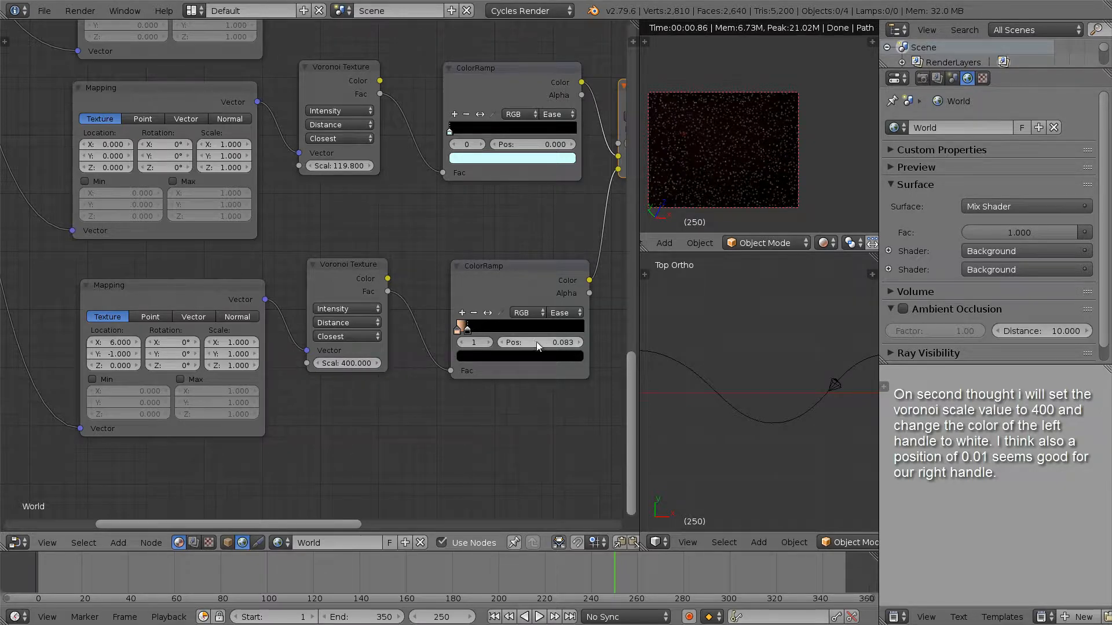
# - Change the bottom ColorRamp's first handle color to near white and set its second handle's position to 0.010
pyautogui.moveTo(566, 341); pyautogui.dragTo(540, 345)
pyautogui.click(462, 342)
pyautogui.click(463, 355)
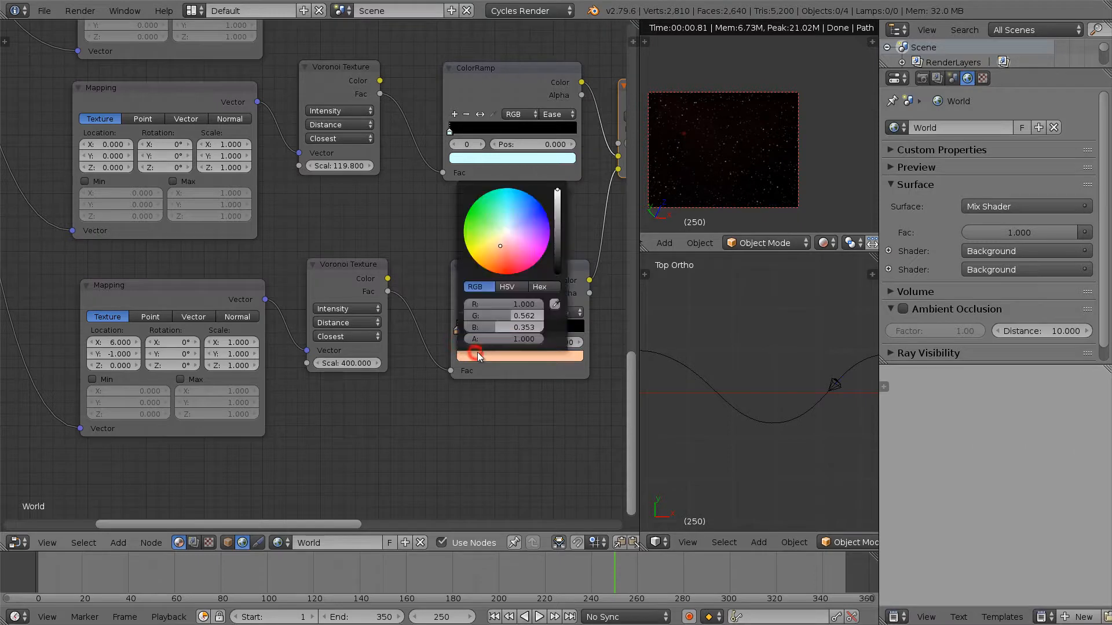
pyautogui.moveTo(501, 249); pyautogui.dragTo(506, 234)
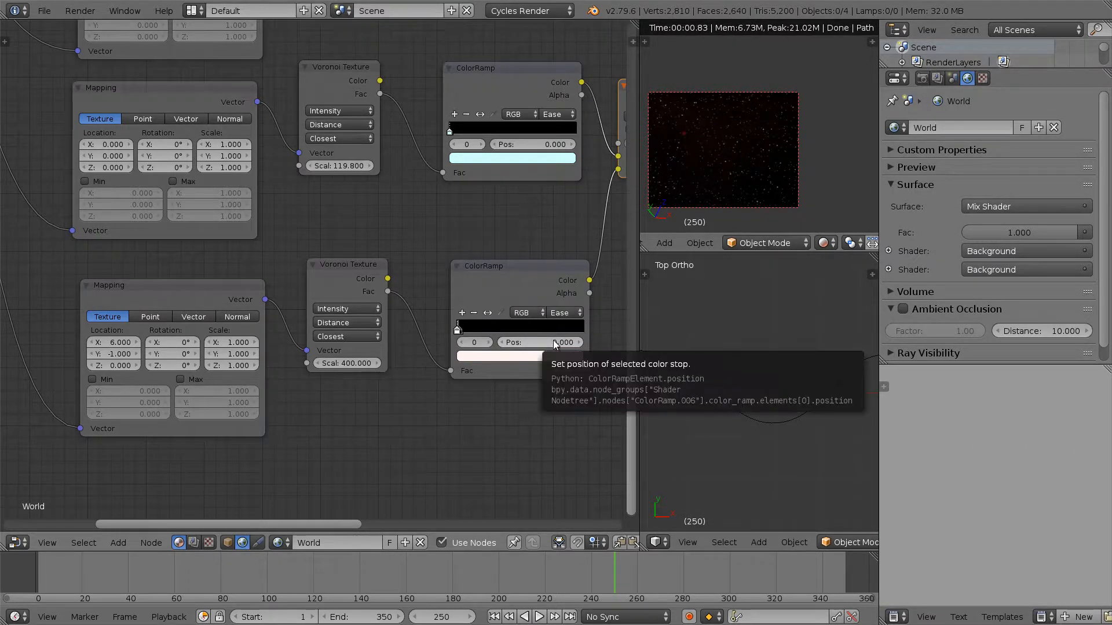
pyautogui.click(489, 343)
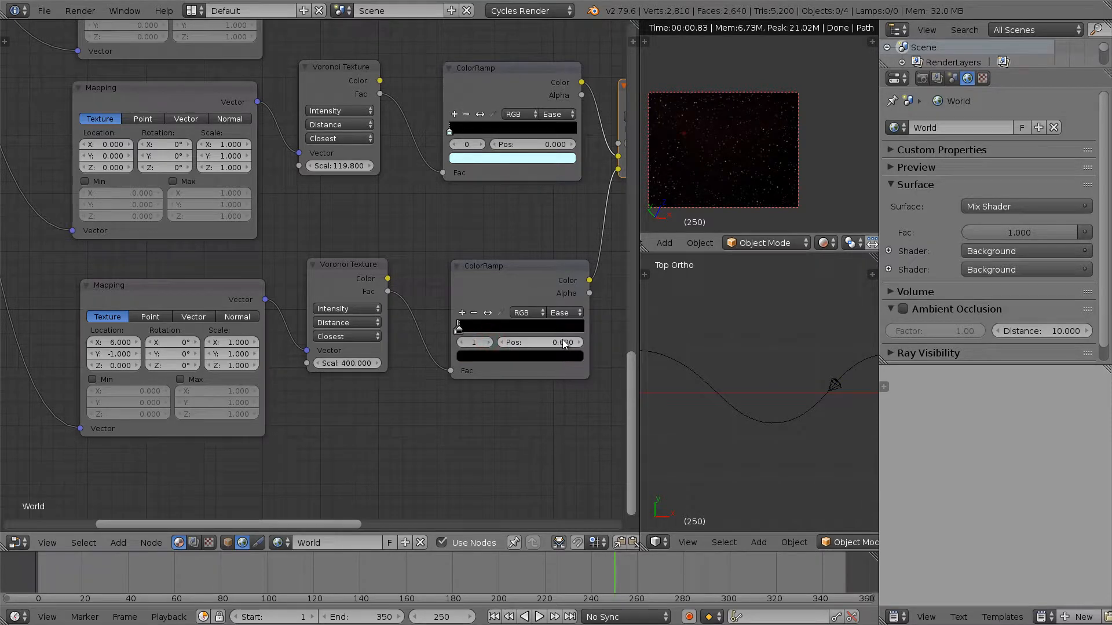
pyautogui.moveTo(562, 340); pyautogui.dragTo(558, 342)
# - Redraw the render border around the entire camera frame and inspect the starfield in the rendered preview
pyautogui.scroll(-1, 731, 152)
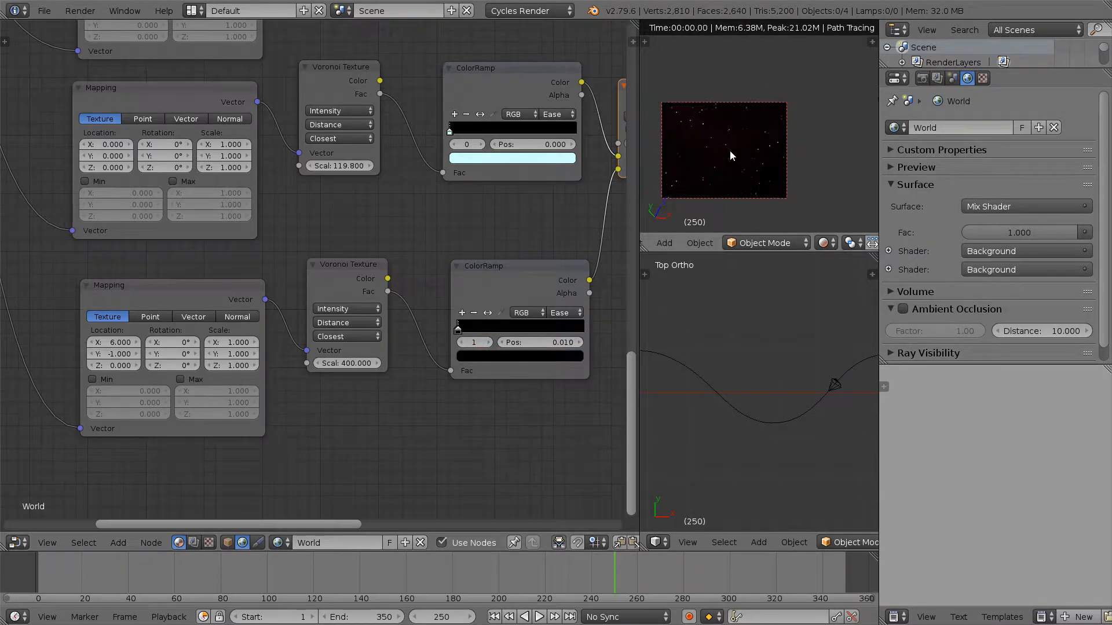
pyautogui.scroll(-1, 730, 151)
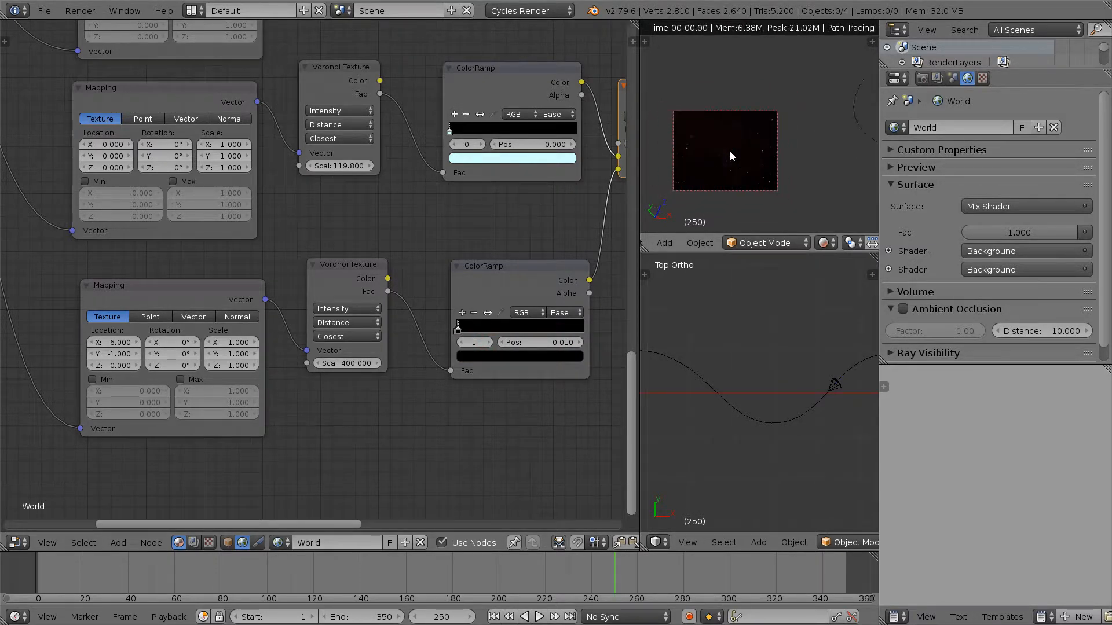
pyautogui.scroll(-3, 730, 152)
pyautogui.scroll(-2, 745, 165)
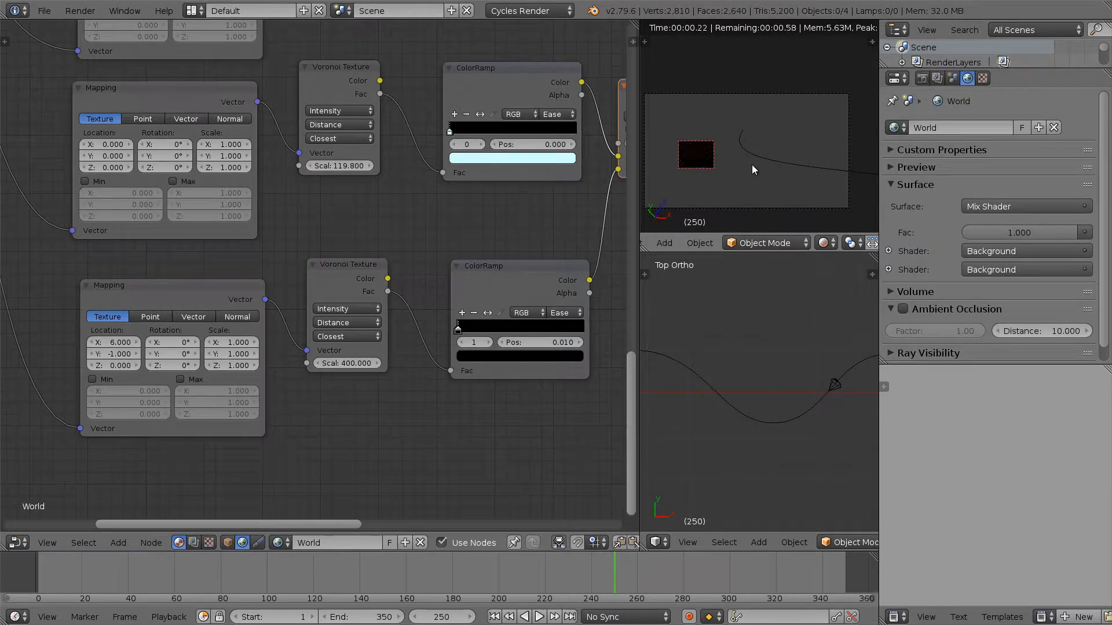
pyautogui.hotkey('ctrl', 'b')
pyautogui.moveTo(644, 88); pyautogui.dragTo(847, 211)
pyautogui.scroll(2, 801, 185)
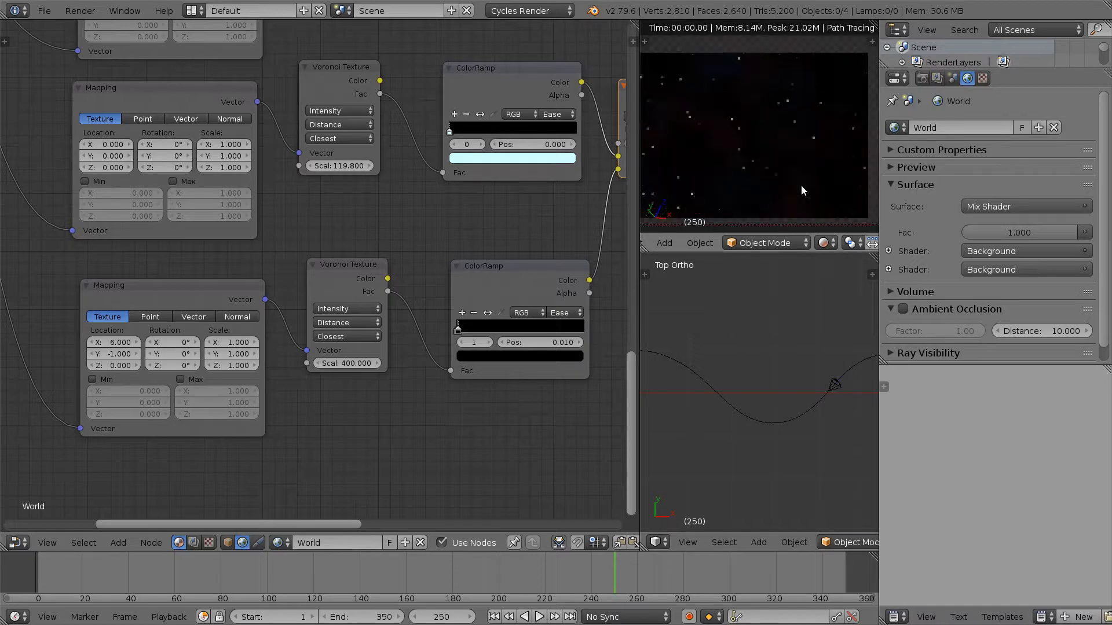
pyautogui.scroll(1, 801, 185)
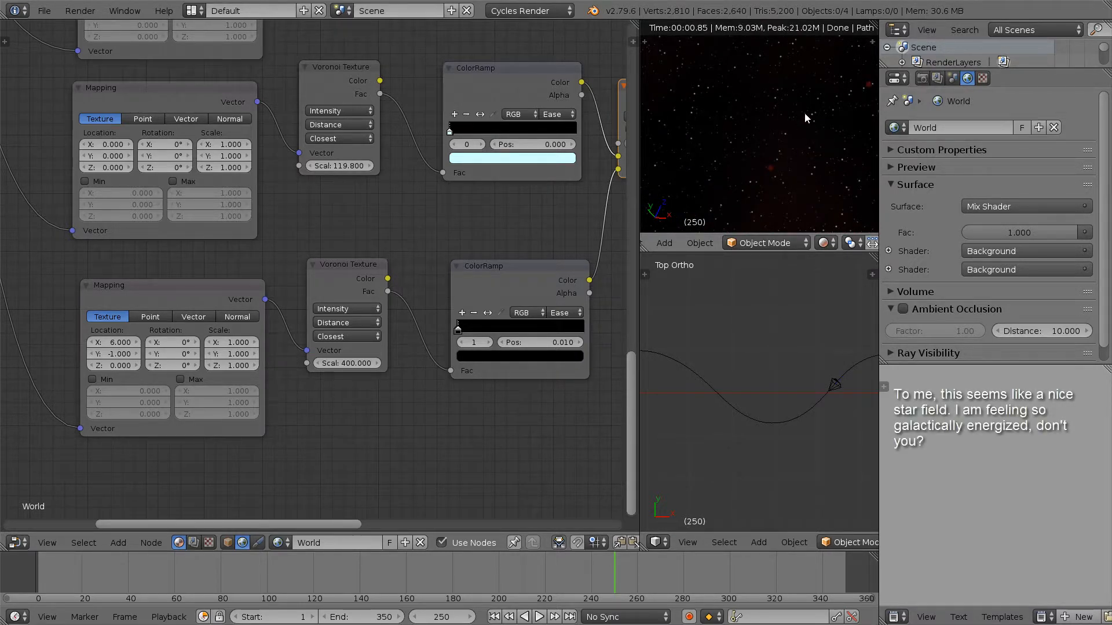
pyautogui.scroll(-1, 802, 184)
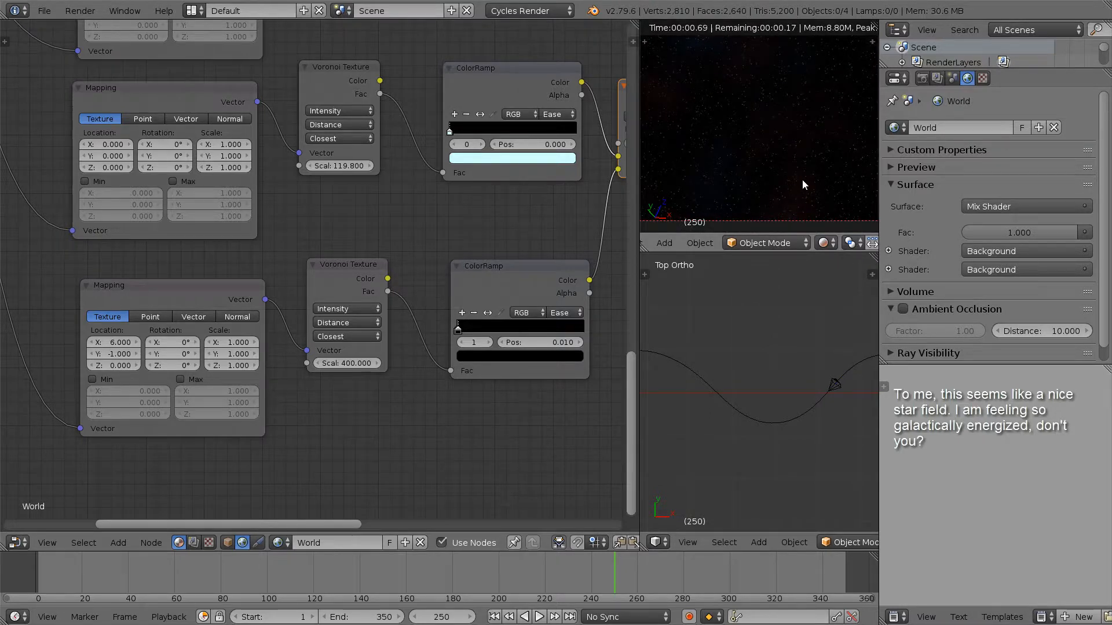
pyautogui.scroll(-2, 802, 179)
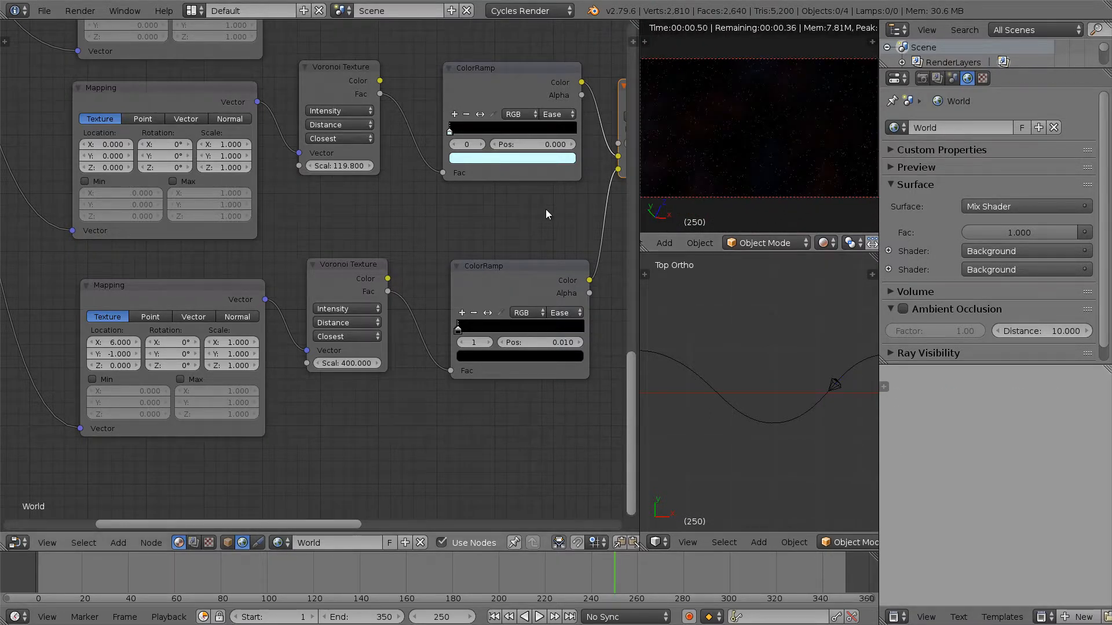
# - Review the complete world node tree, from the texture coordinates to the world output
pyautogui.scroll(-4, 544, 209)
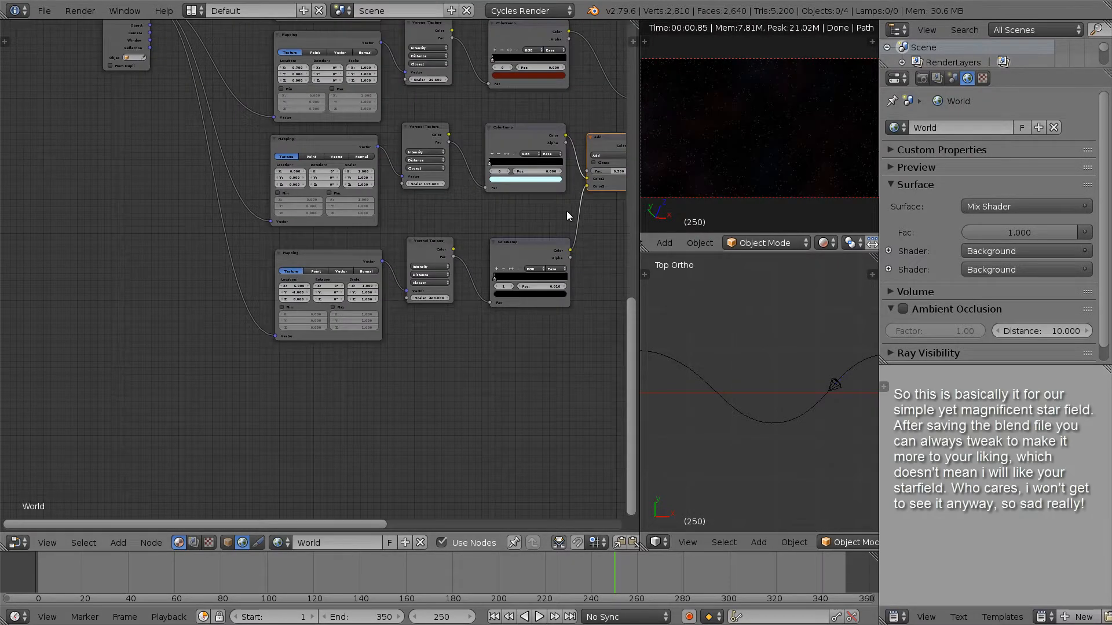
pyautogui.scroll(-4, 468, 331)
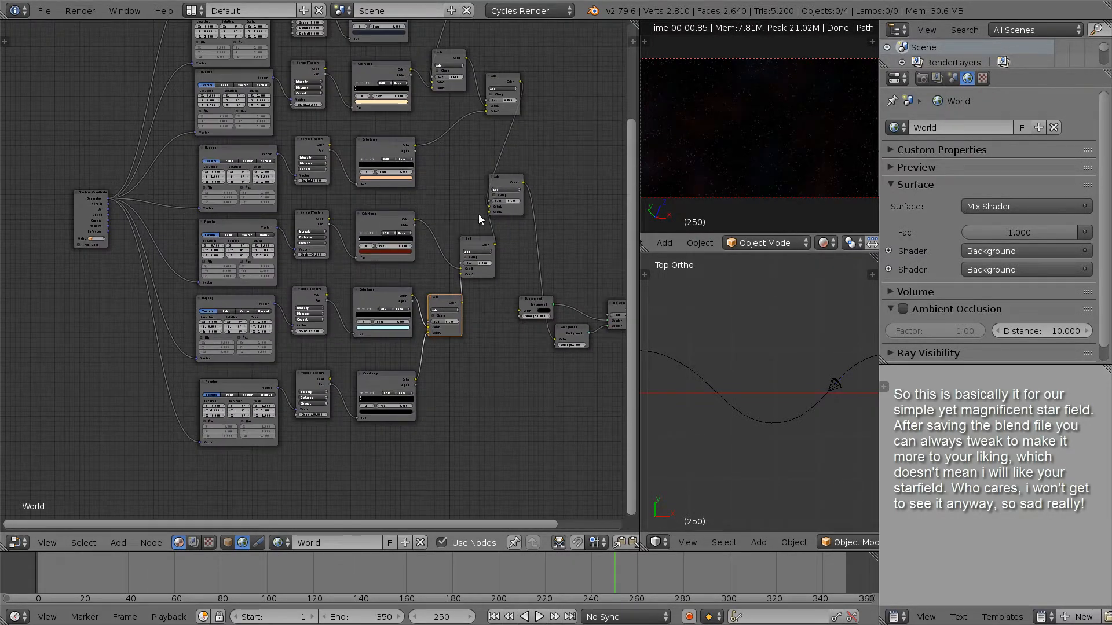
pyautogui.moveTo(468, 175); pyautogui.dragTo(433, 242, button='middle')
pyautogui.scroll(-1, 457, 237)
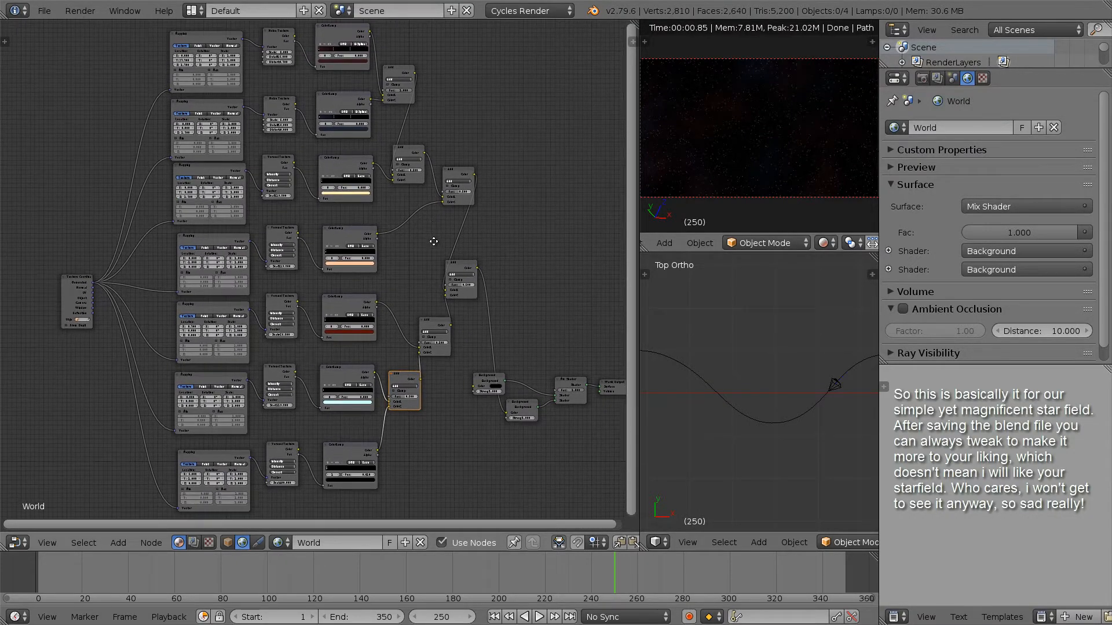